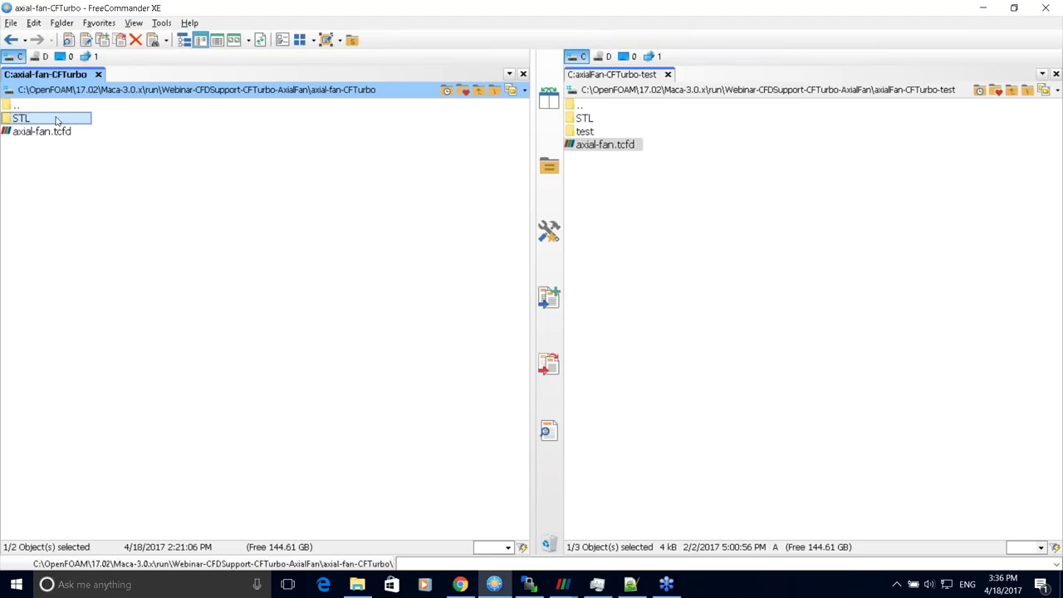
# - Examine the operating point, fluid, geometry and region settings in the axial-fan.tcfd text file, and close the file
pyautogui.click(48, 134)
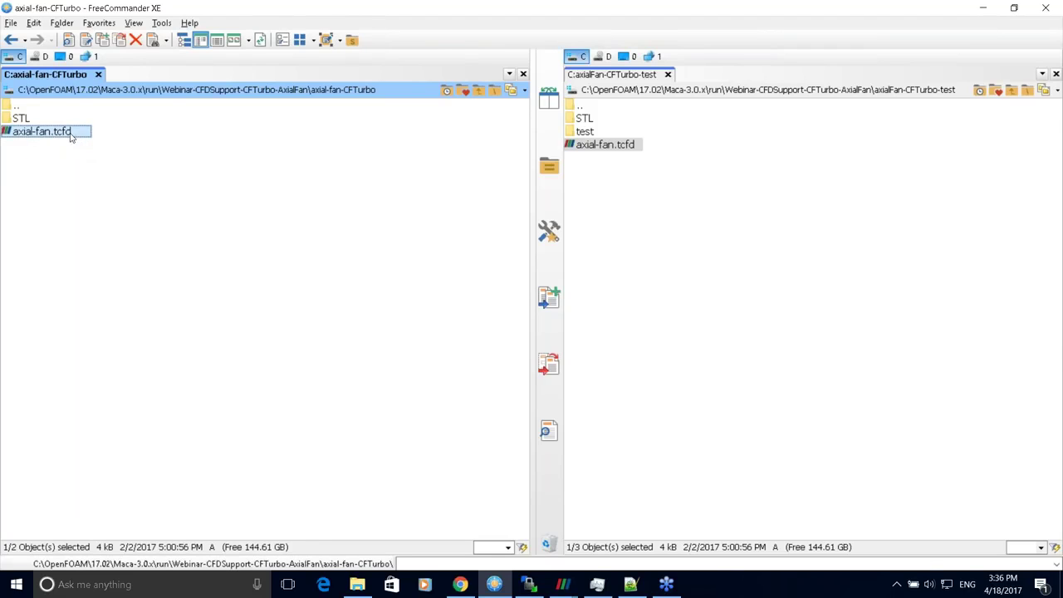
pyautogui.press('F4')
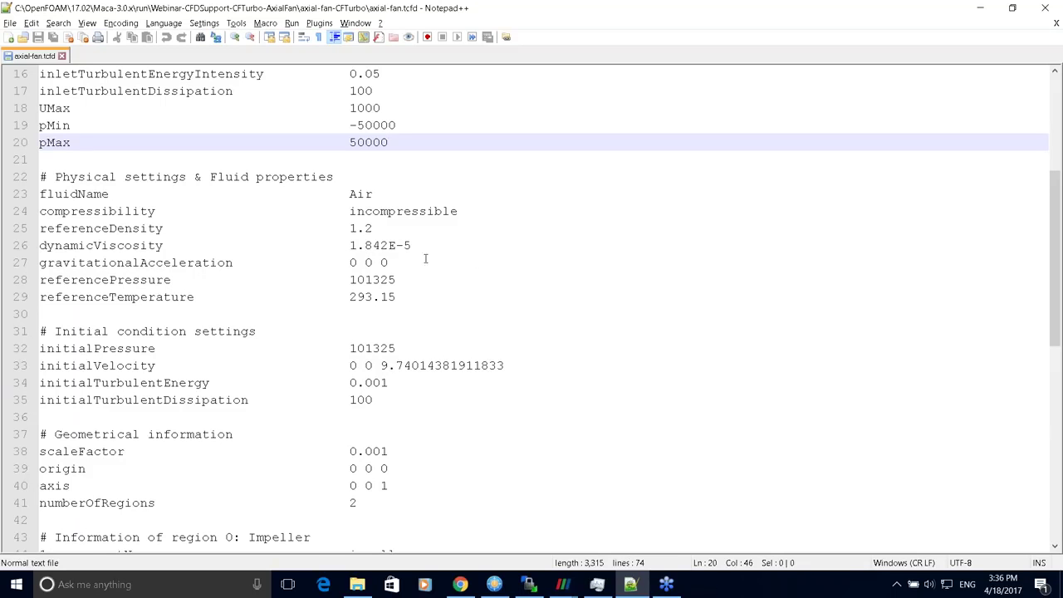
pyautogui.scroll(-9, 441, 218)
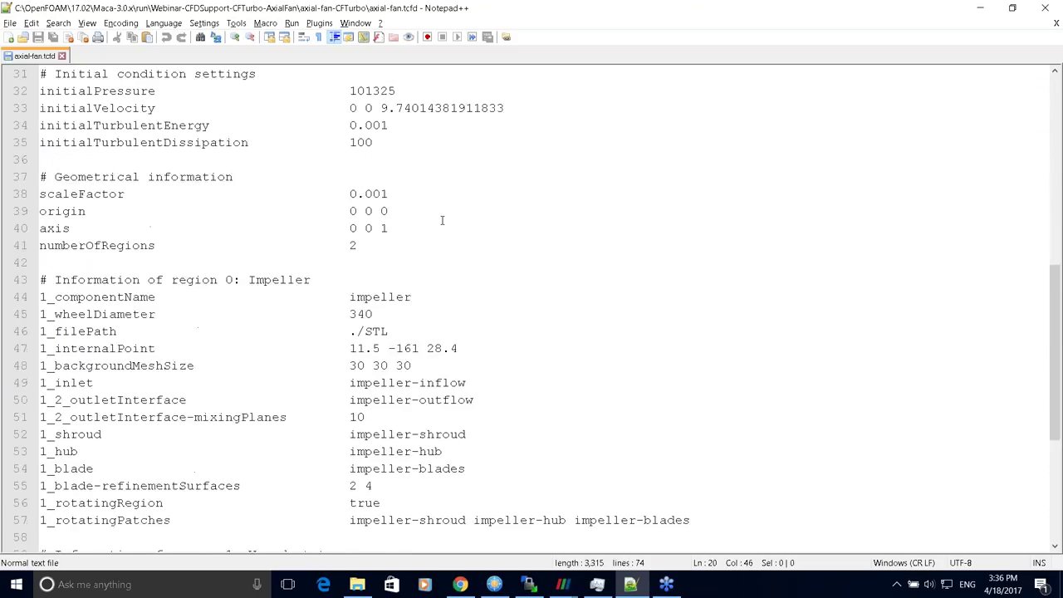
pyautogui.scroll(-1, 442, 219)
pyautogui.scroll(12, 462, 291)
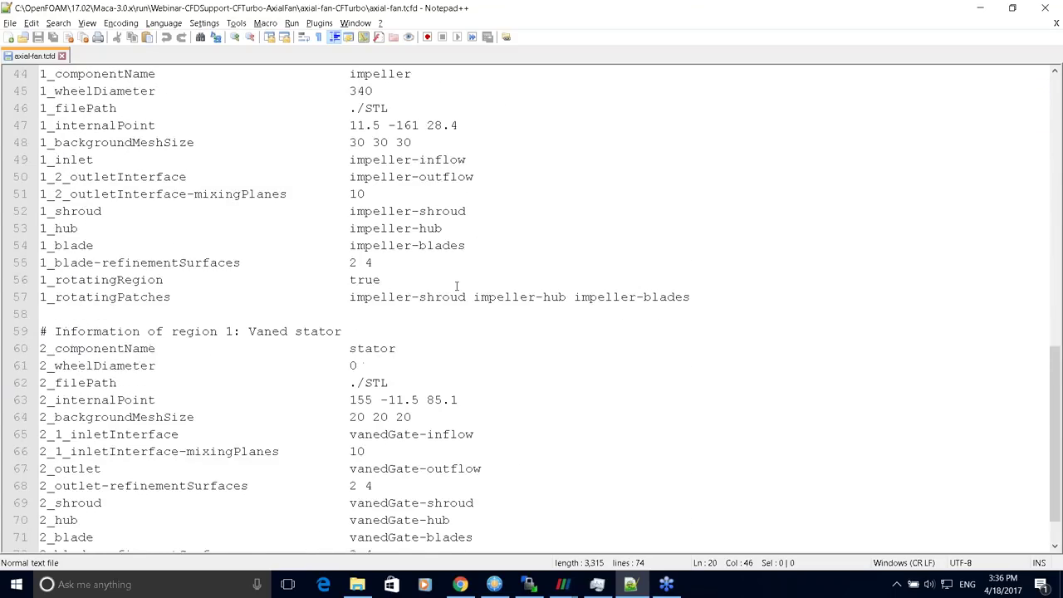
pyautogui.scroll(4, 465, 290)
pyautogui.scroll(-2, 349, 183)
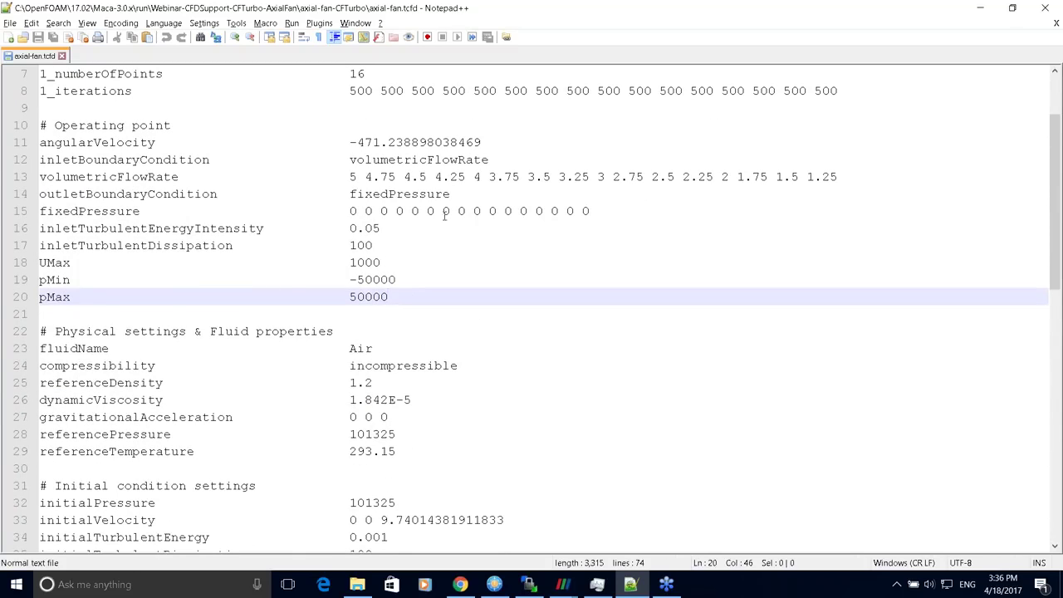
pyautogui.scroll(-10, 445, 215)
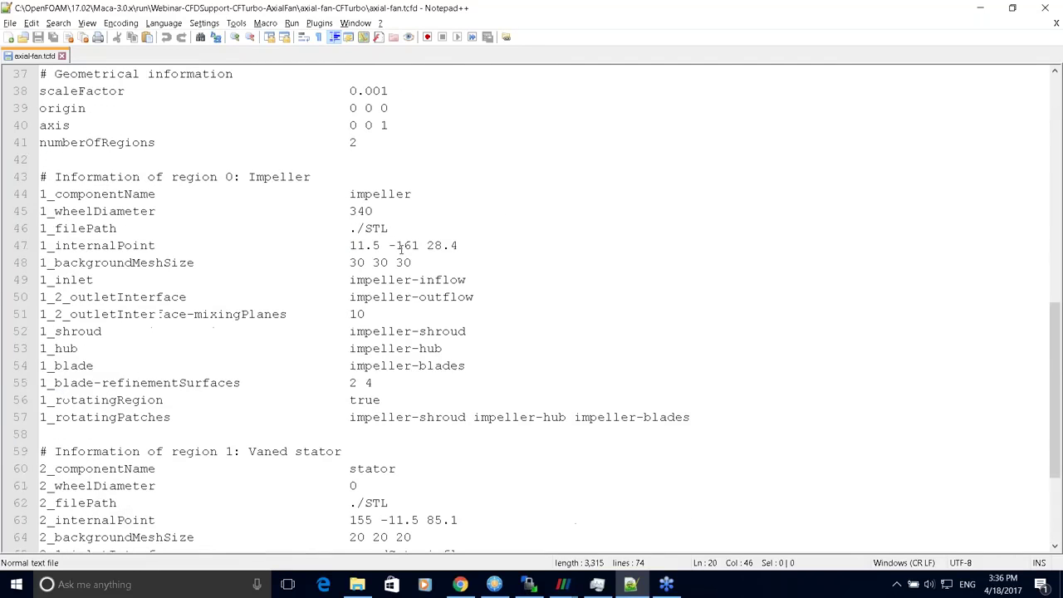
pyautogui.scroll(-3, 285, 255)
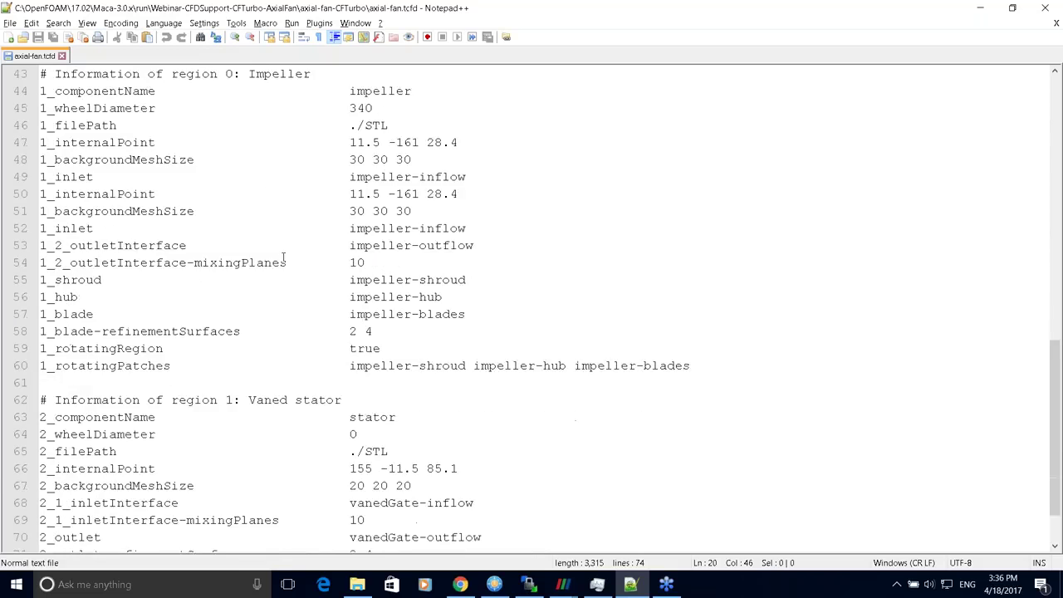
pyautogui.scroll(5, 291, 275)
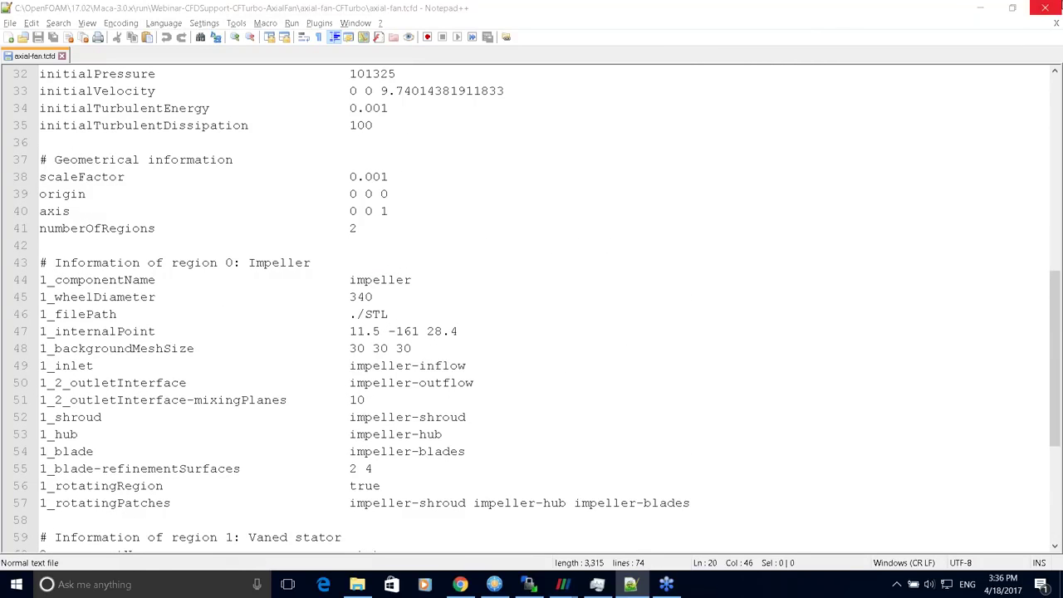
pyautogui.click(1046, 10)
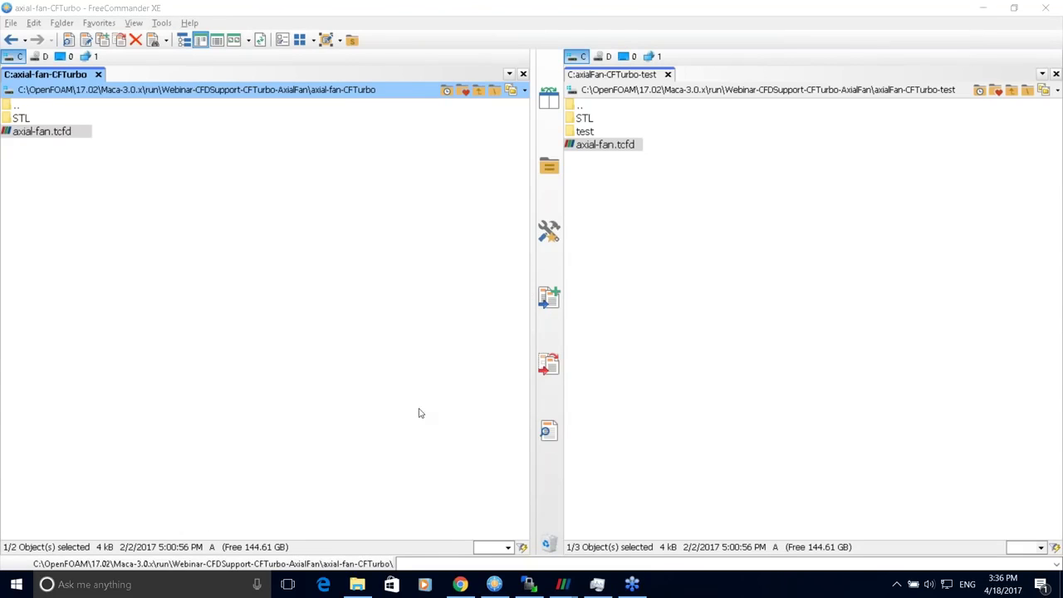
# - Load the axial-fan.tcfd case from the axial-fan-CFTurbo folder into ParaView and turn the fan geometry to an oblique side view
pyautogui.click(101, 171)
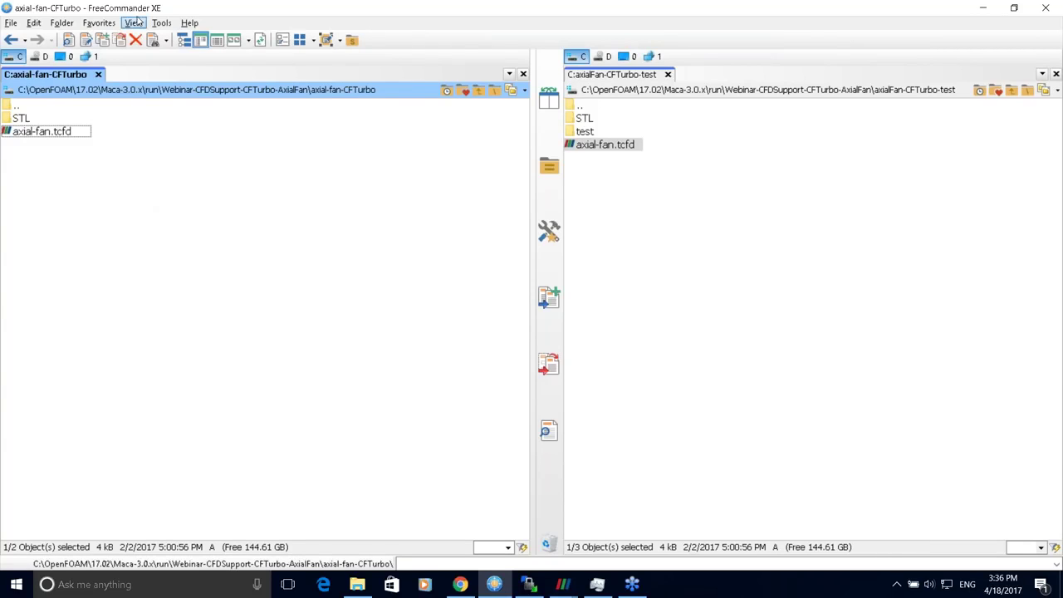
pyautogui.doubleClick(40, 132)
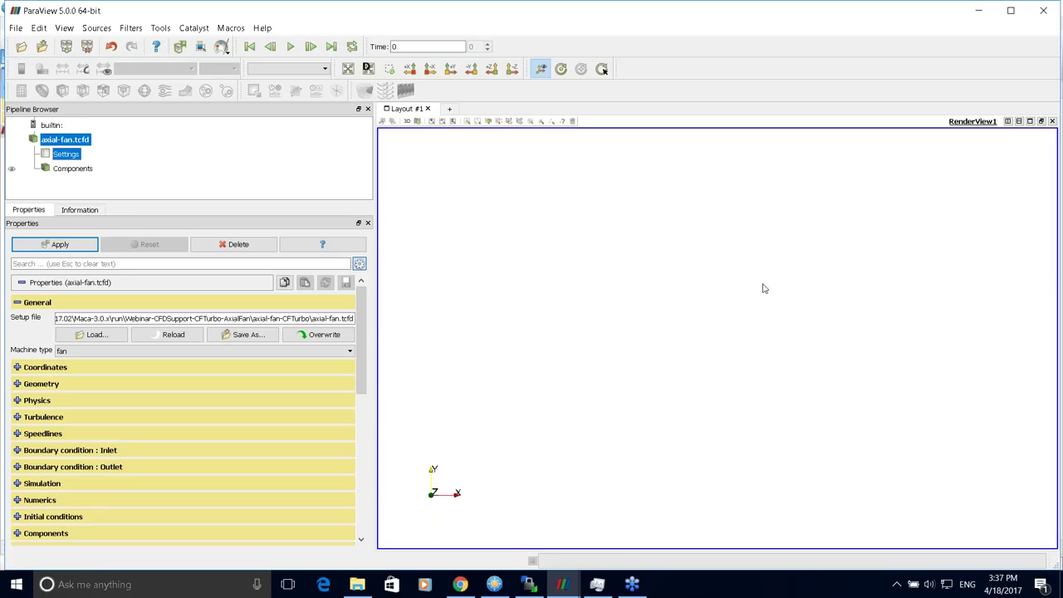
pyautogui.moveTo(360, 344); pyautogui.dragTo(365, 370)
pyautogui.click(144, 159)
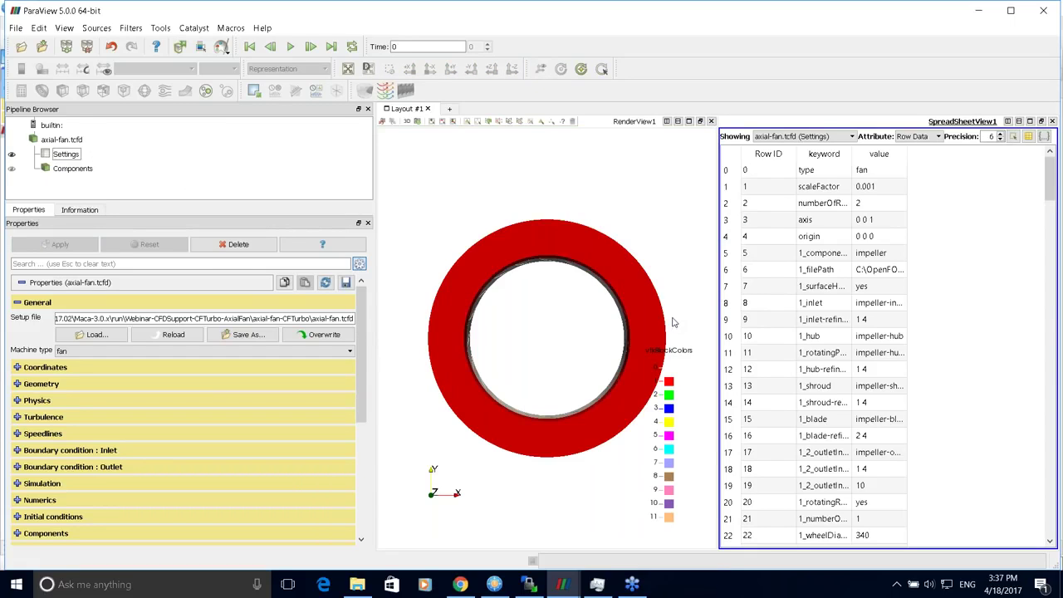
pyautogui.click(548, 316)
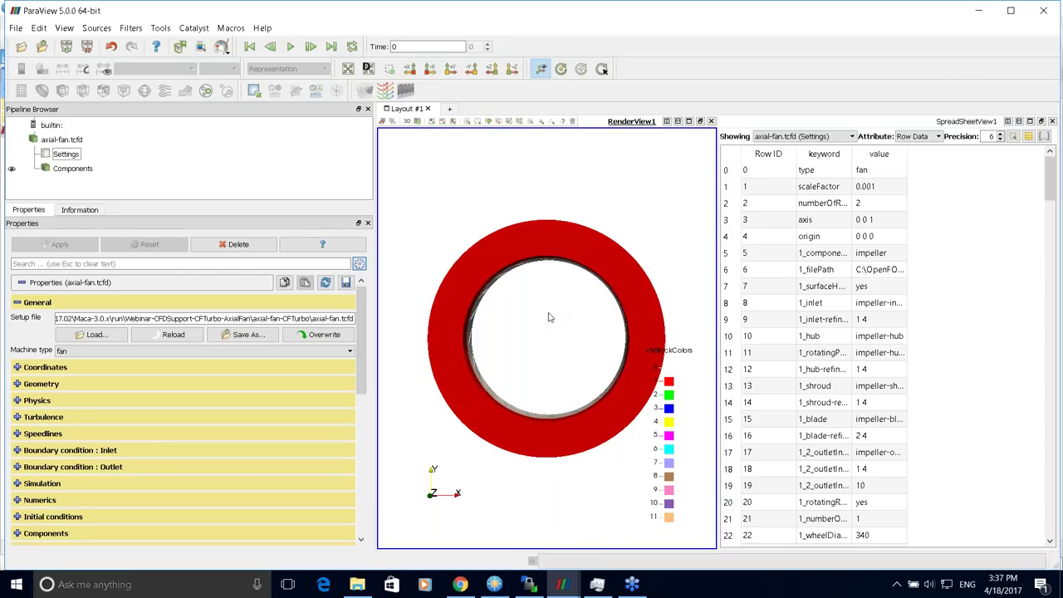
pyautogui.moveTo(548, 317)
pyautogui.mouseDown()
pyautogui.moveTo(547, 404)
pyautogui.moveTo(520, 356)
pyautogui.moveTo(500, 374)
pyautogui.moveTo(575, 371)
pyautogui.moveTo(485, 329)
pyautogui.moveTo(479, 352)
pyautogui.moveTo(578, 334)
pyautogui.moveTo(544, 302)
pyautogui.moveTo(537, 313)
pyautogui.mouseUp()
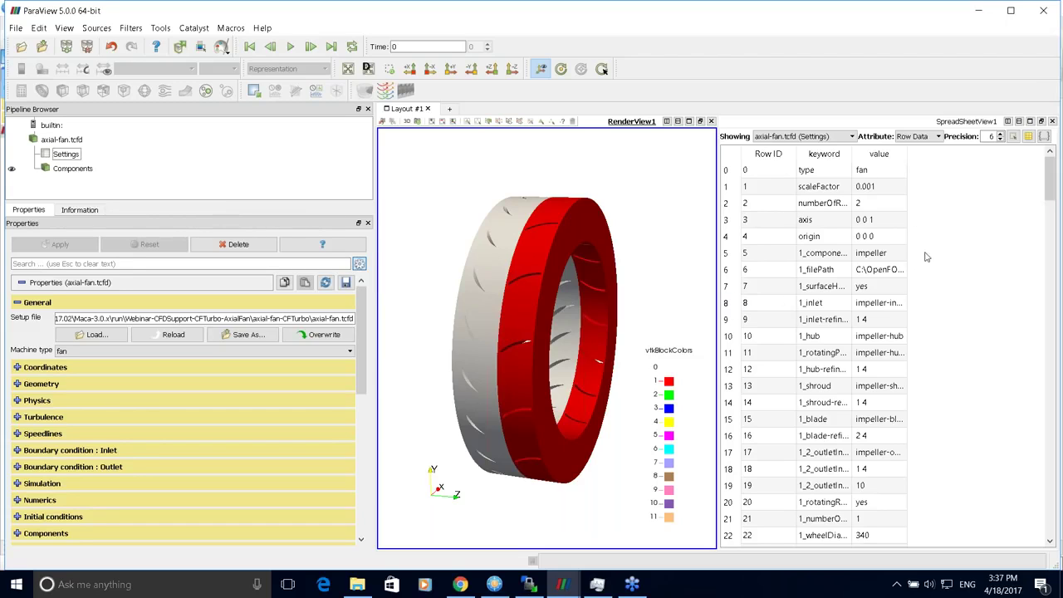
# - Widen the keyword column of the case settings table to read its entries, and close the spreadsheet view
pyautogui.click(798, 154)
pyautogui.moveTo(798, 154); pyautogui.dragTo(905, 153)
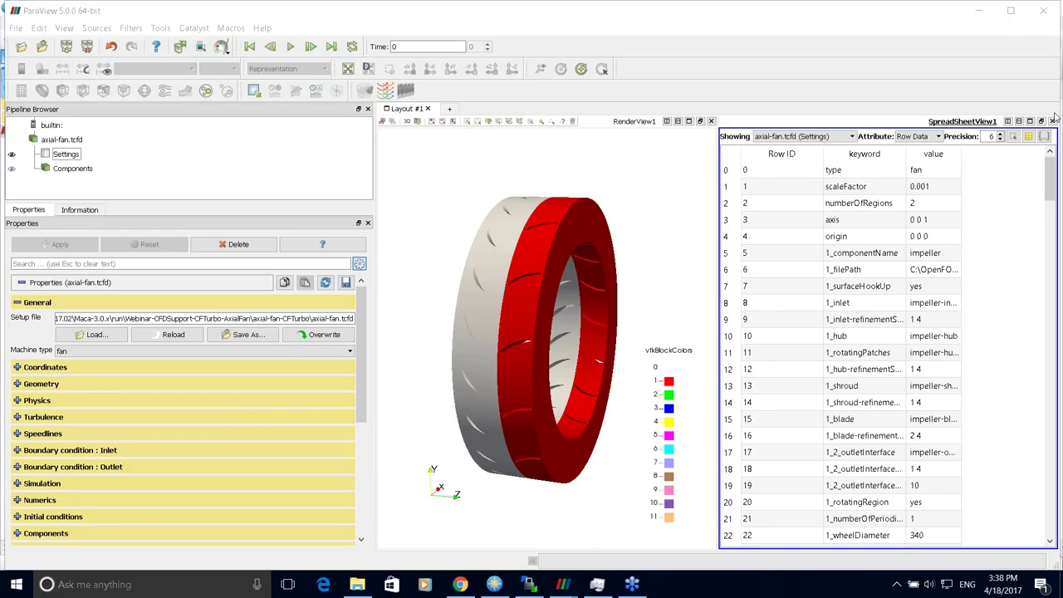
pyautogui.click(913, 237)
pyautogui.scroll(-1, 857, 365)
pyautogui.scroll(-1, 858, 366)
pyautogui.scroll(2, 868, 357)
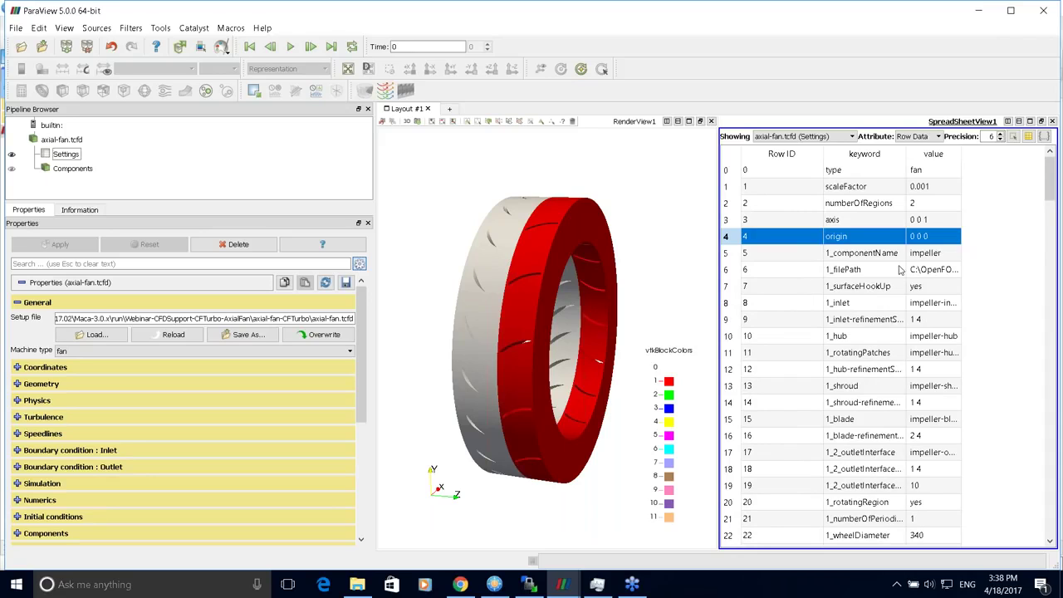
pyautogui.click(1053, 121)
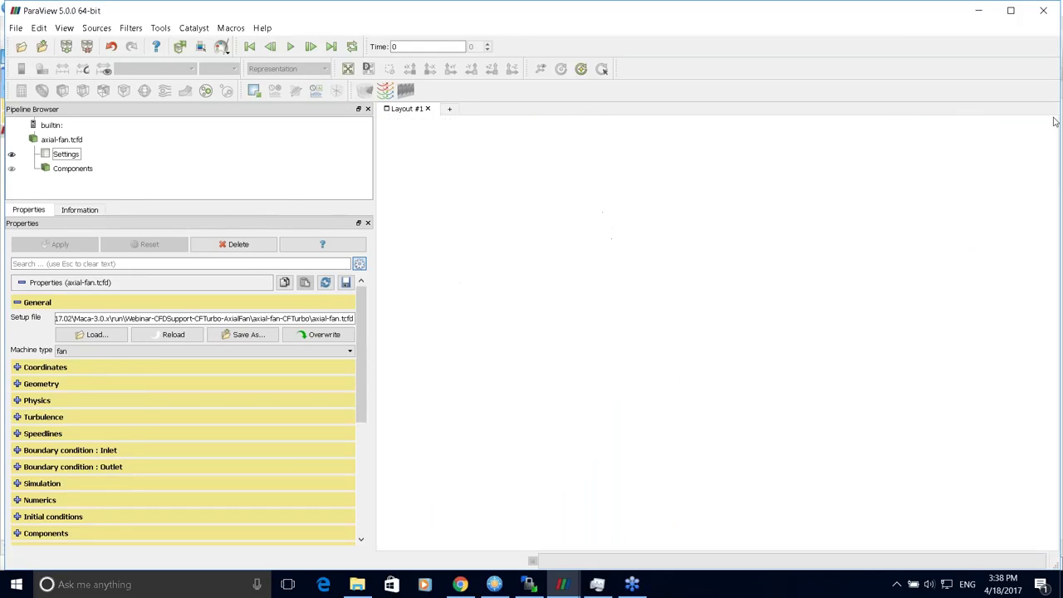
# - Detach the case Properties as a floating window, narrow the docked side area and enlarge the window to show the settings groups
pyautogui.moveTo(631, 325); pyautogui.dragTo(793, 334)
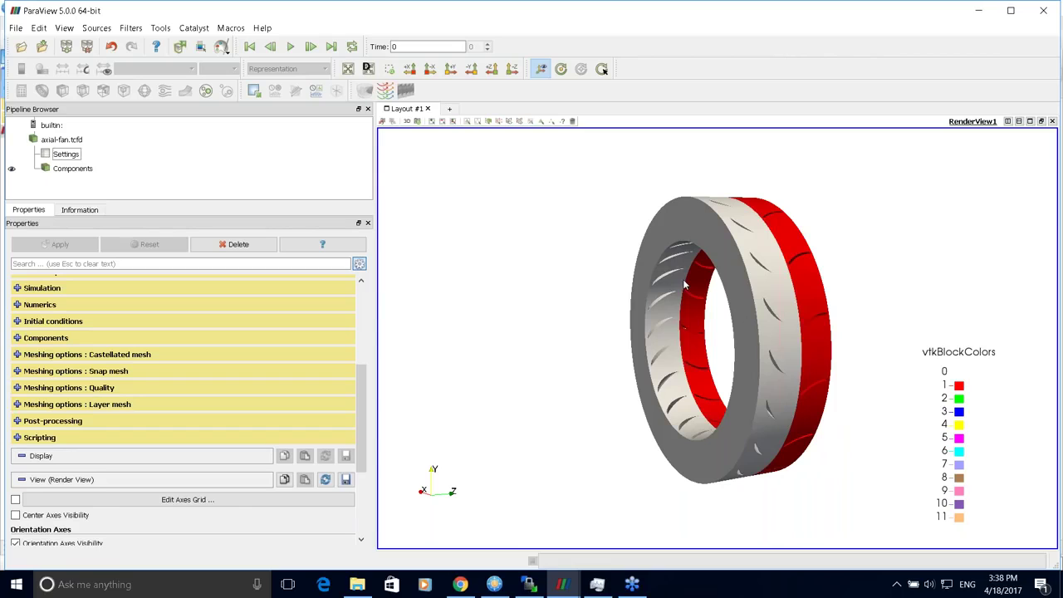
pyautogui.moveTo(367, 408); pyautogui.dragTo(352, 313)
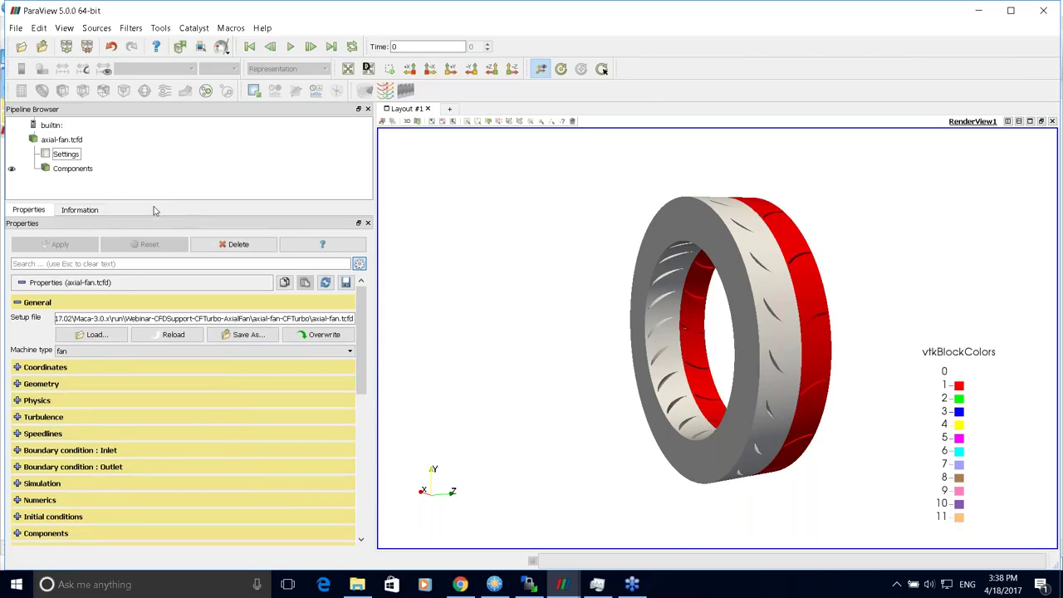
pyautogui.moveTo(141, 226); pyautogui.dragTo(77, 135)
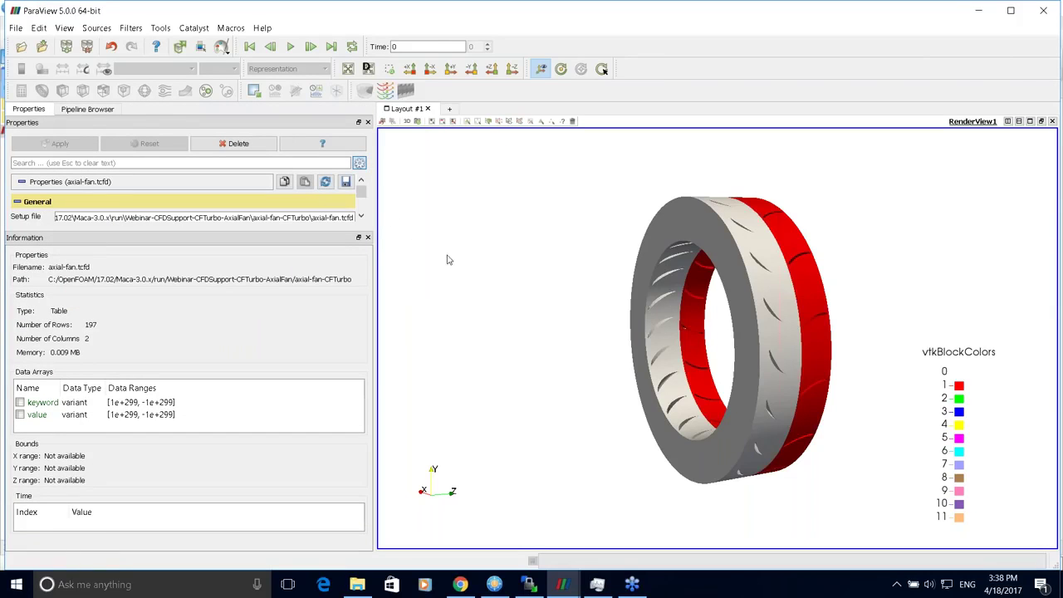
pyautogui.moveTo(77, 127); pyautogui.dragTo(473, 159)
pyautogui.moveTo(372, 308); pyautogui.dragTo(172, 308)
pyautogui.moveTo(486, 147); pyautogui.dragTo(316, 156)
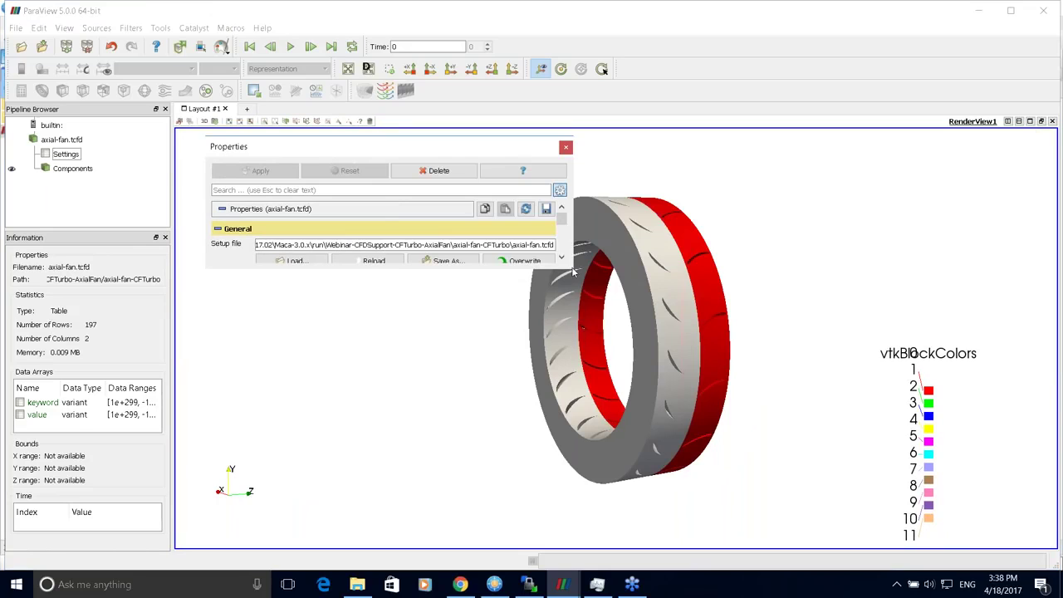
pyautogui.moveTo(571, 271); pyautogui.dragTo(635, 531)
pyautogui.scroll(-1, 622, 334)
pyautogui.scroll(1, 621, 334)
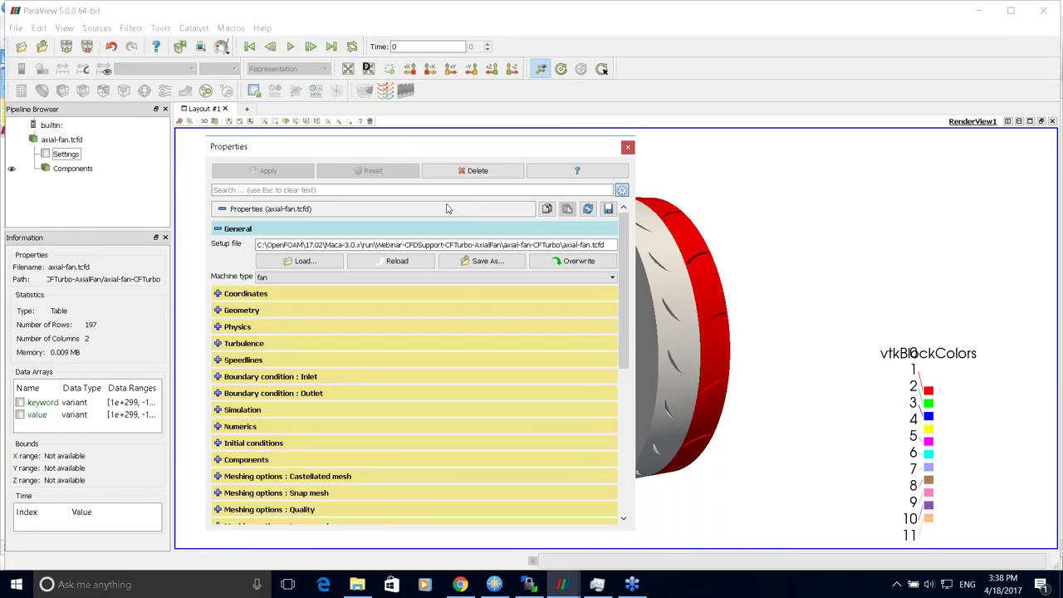
pyautogui.moveTo(386, 150)
pyautogui.mouseDown()
pyautogui.moveTo(363, 153)
pyautogui.moveTo(392, 152)
pyautogui.mouseUp()
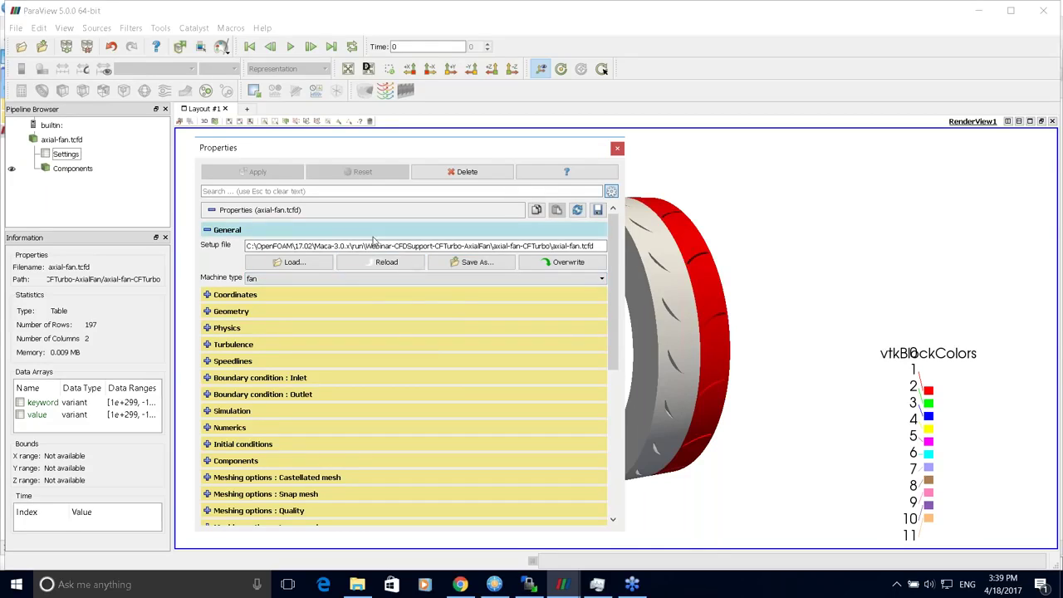
# - Review the available machine types, keeping fan, and check the origin and axis in the Coordinates settings
pyautogui.click(269, 279)
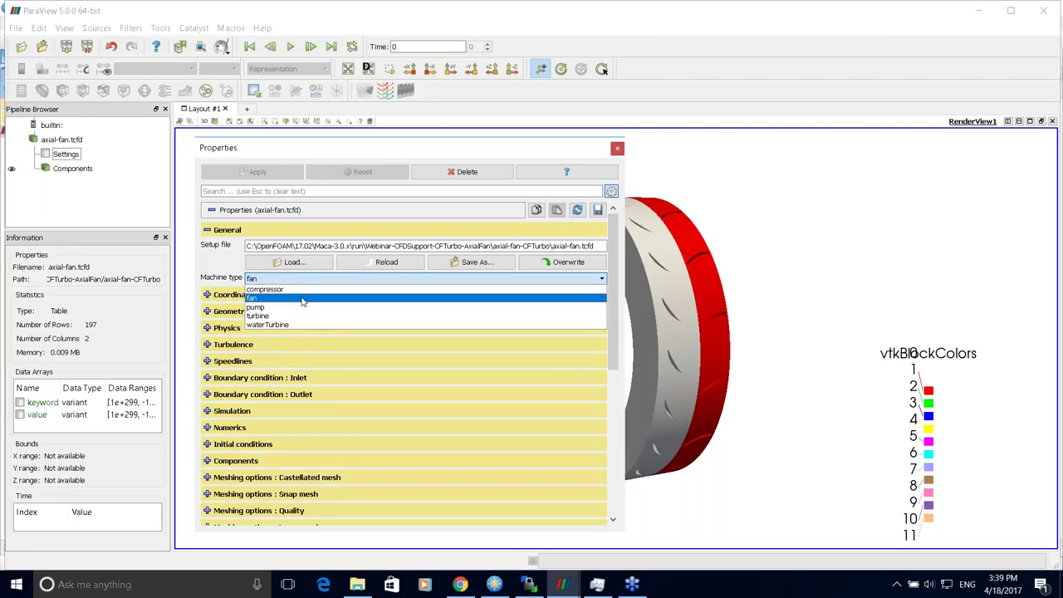
pyautogui.click(304, 299)
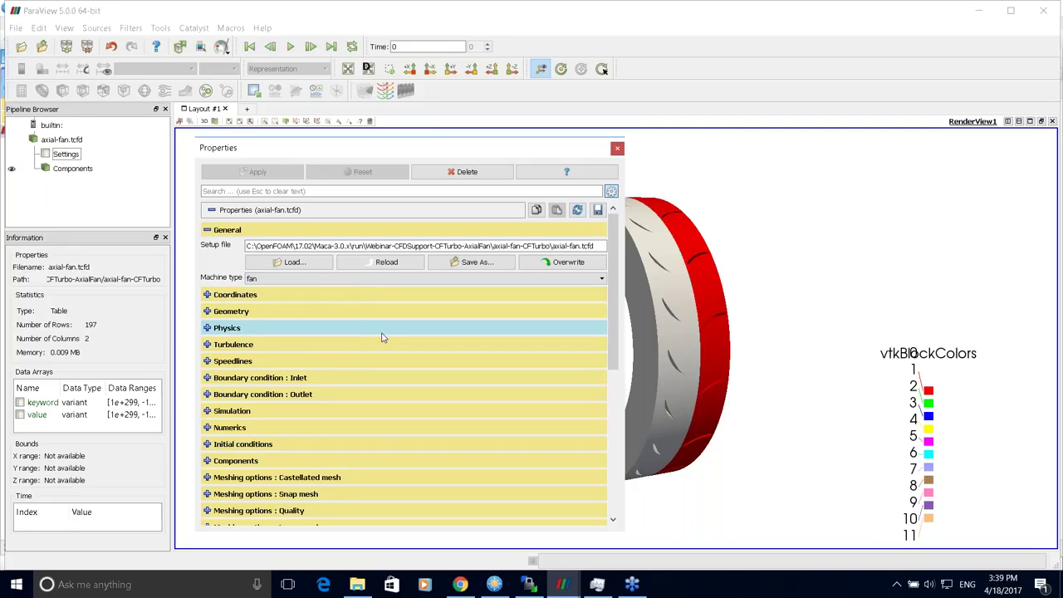
pyautogui.click(221, 297)
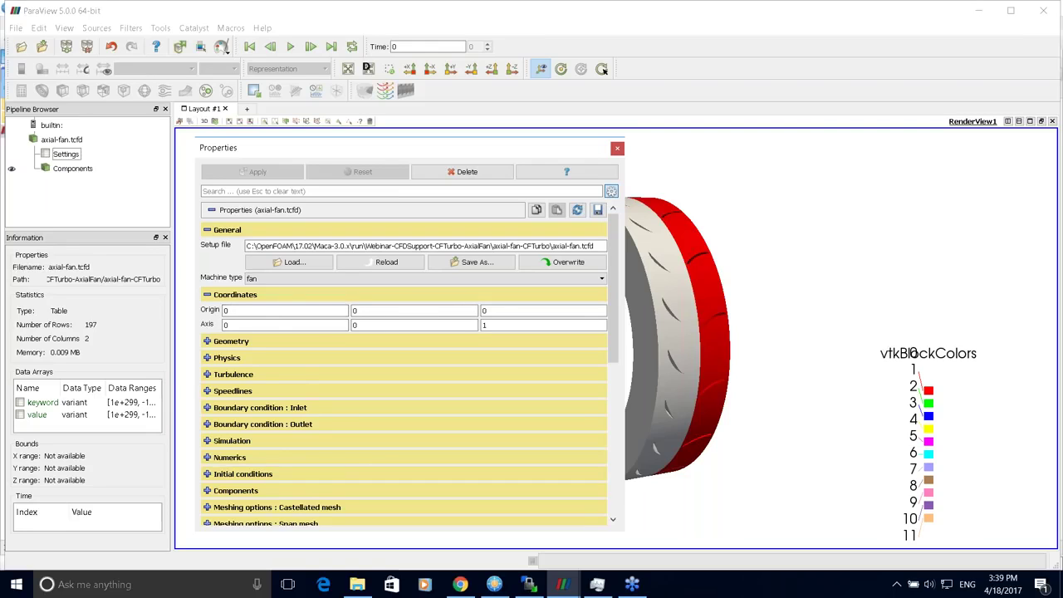
pyautogui.click(234, 295)
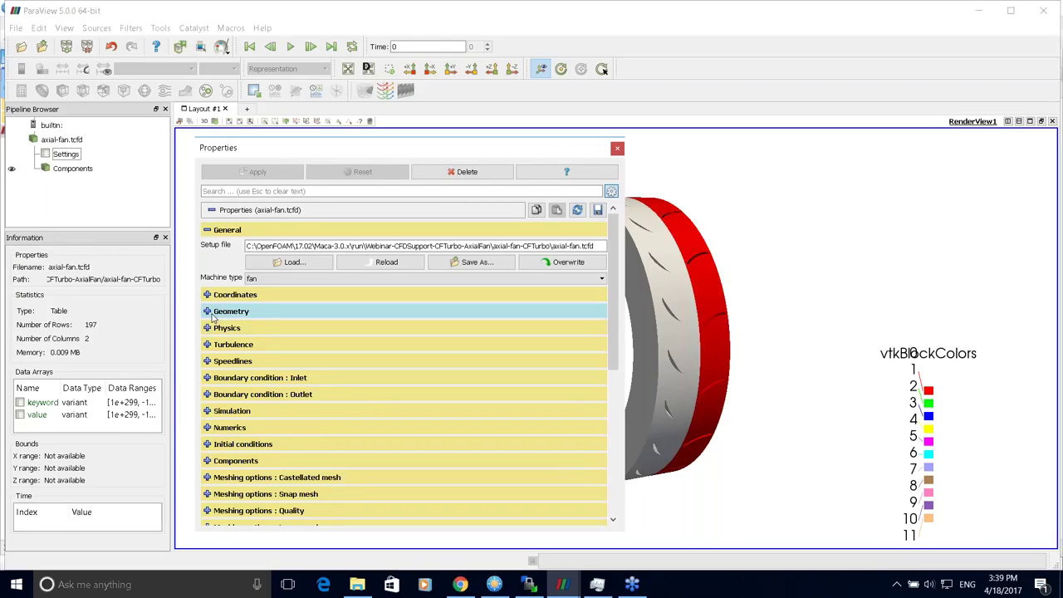
# - Examine the Geometry scale factor and feature edges included angle, and the fluid properties in the Physics settings
pyautogui.click(213, 313)
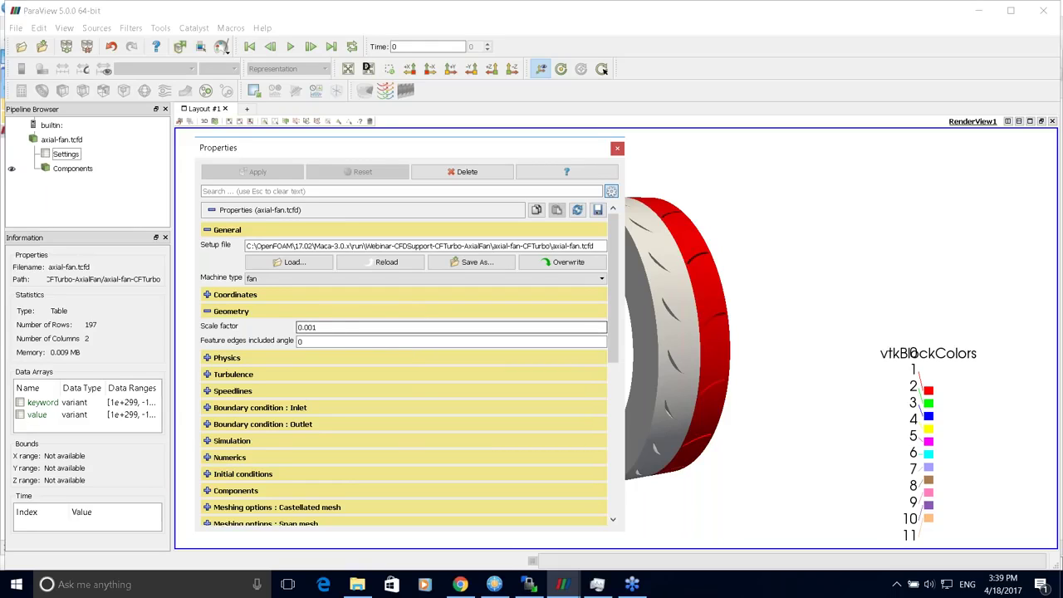
pyautogui.doubleClick(321, 328)
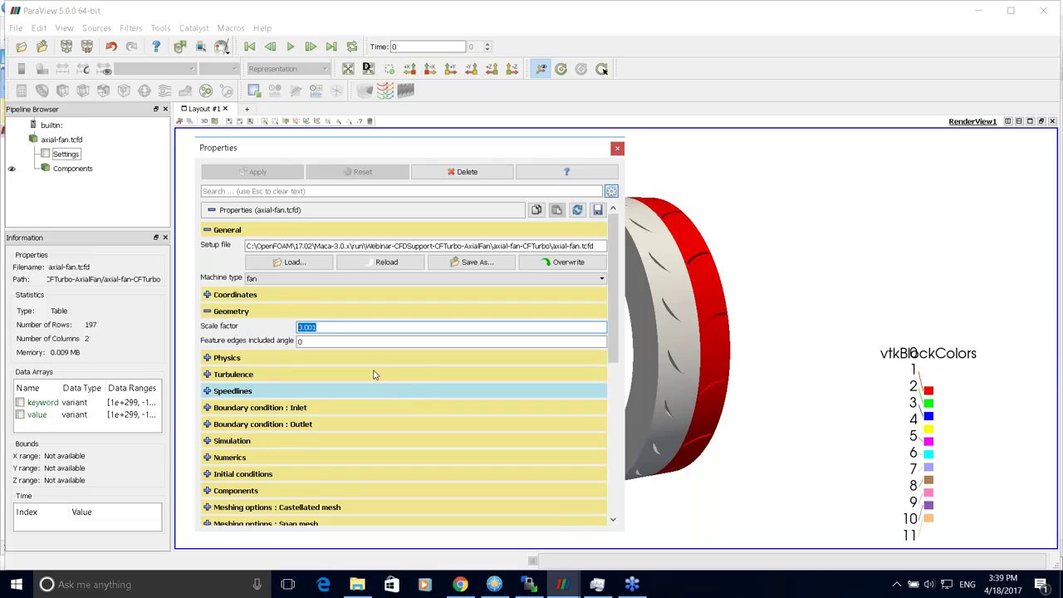
pyautogui.click(303, 328)
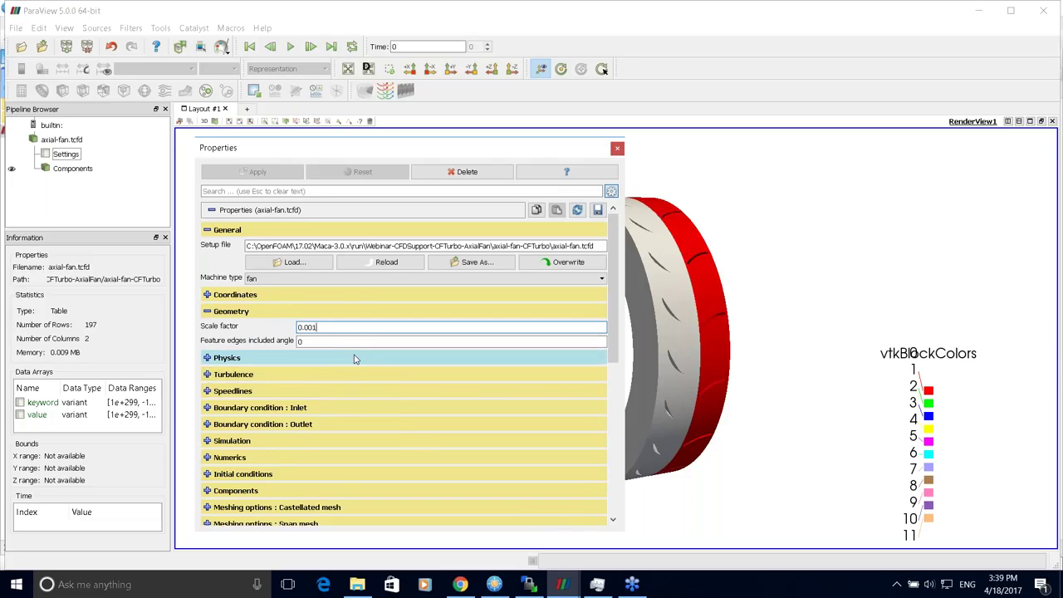
pyautogui.moveTo(358, 328)
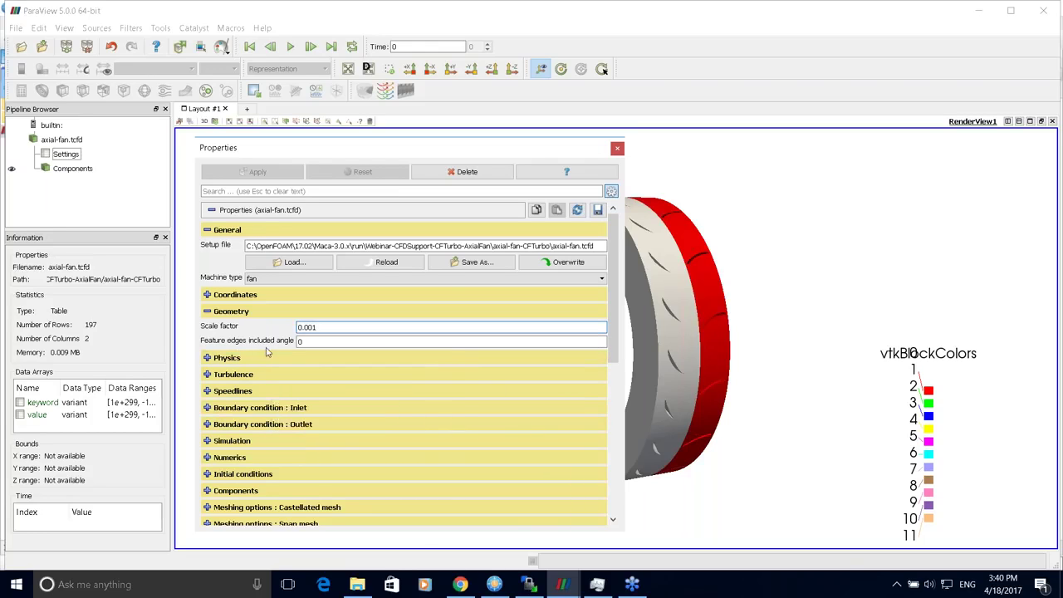
pyautogui.moveTo(270, 347)
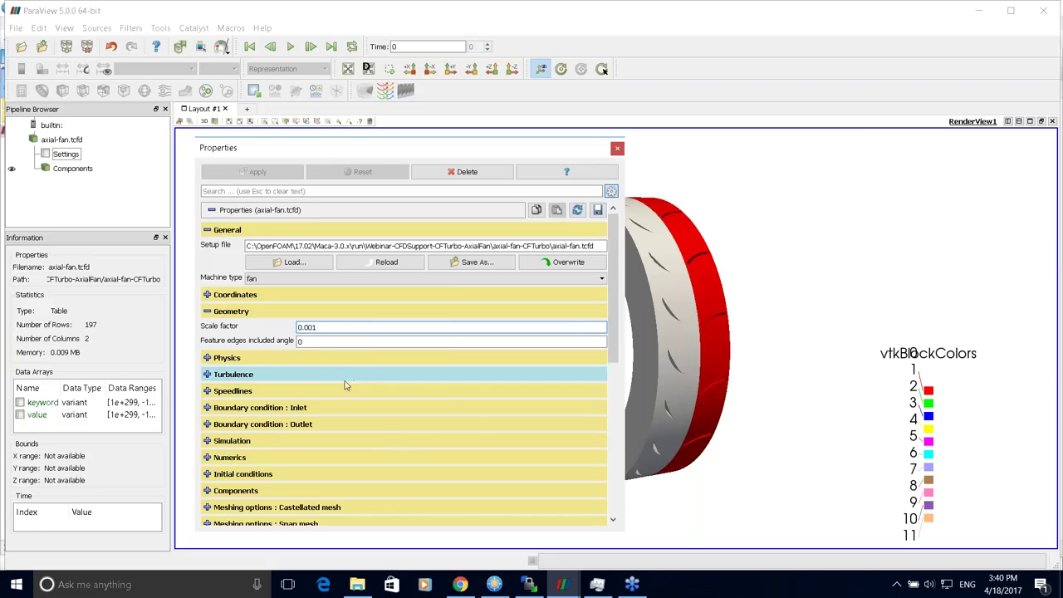
pyautogui.moveTo(332, 342)
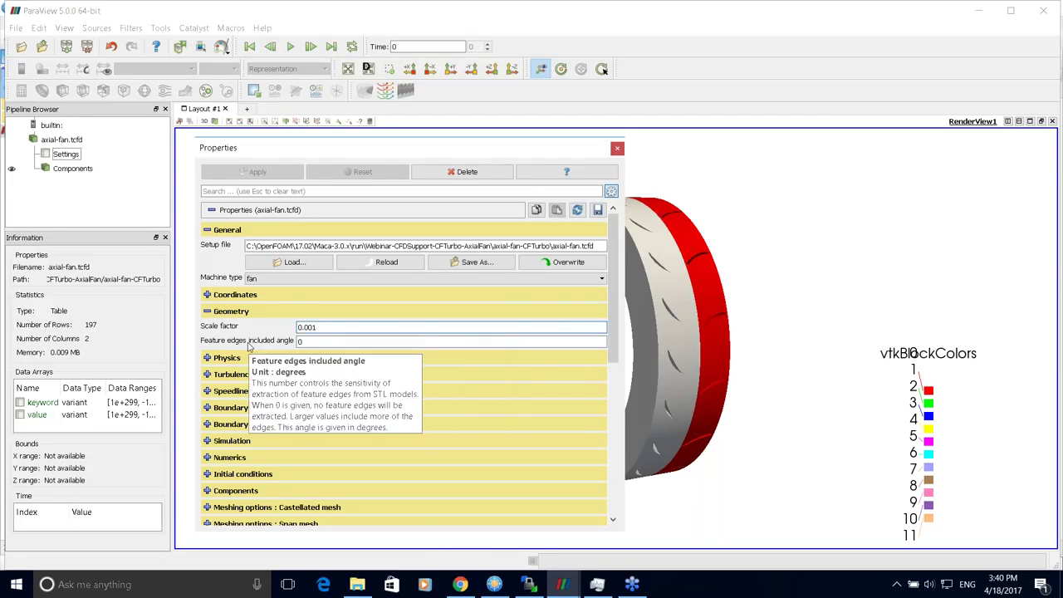
pyautogui.click(207, 311)
pyautogui.click(208, 328)
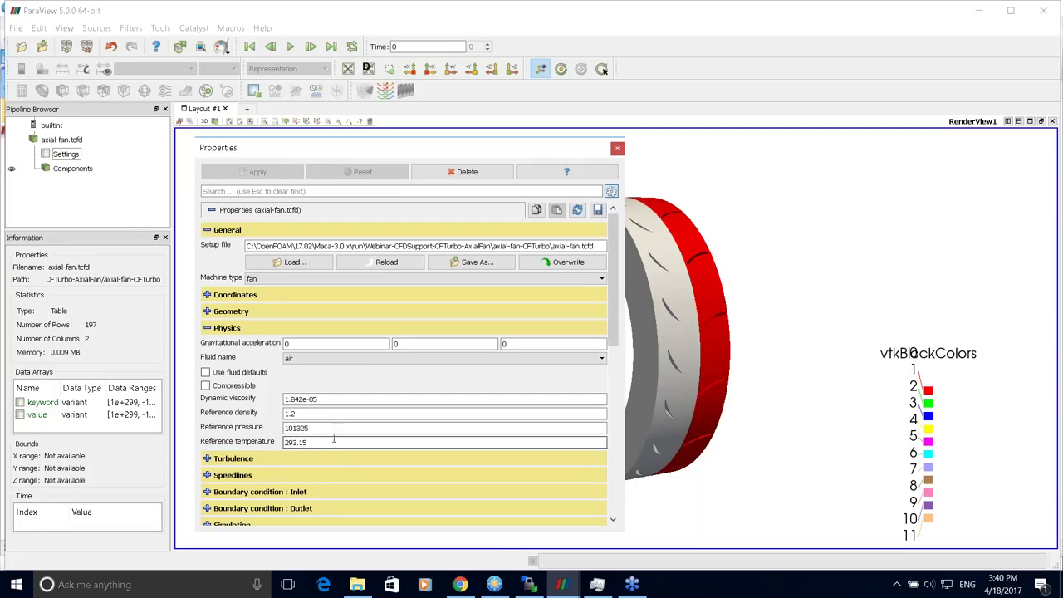
pyautogui.click(208, 331)
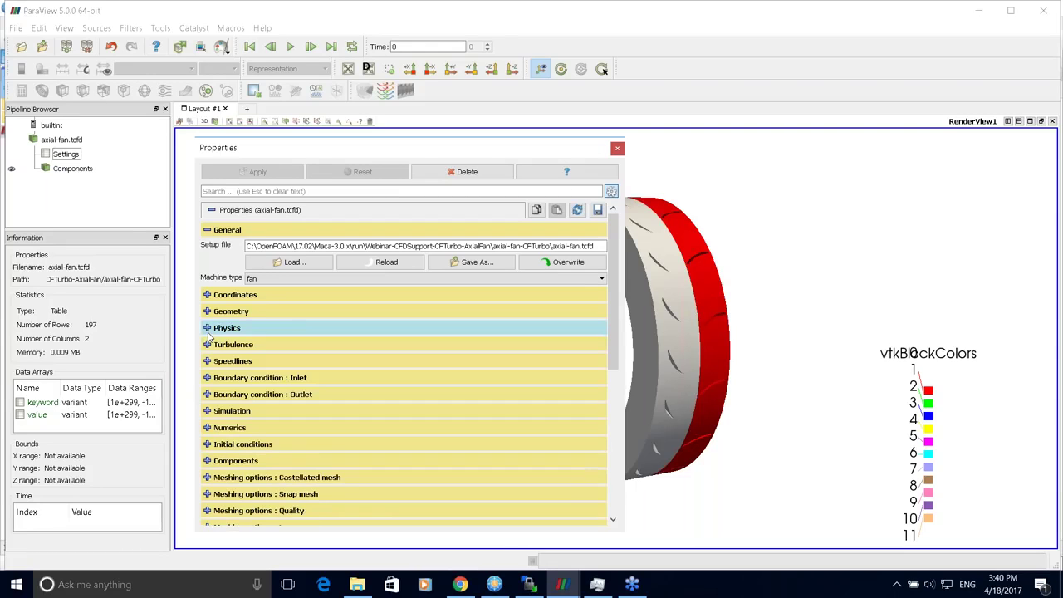
# - Examine the turbulence model and its coefficients in the Turbulence settings
pyautogui.click(208, 344)
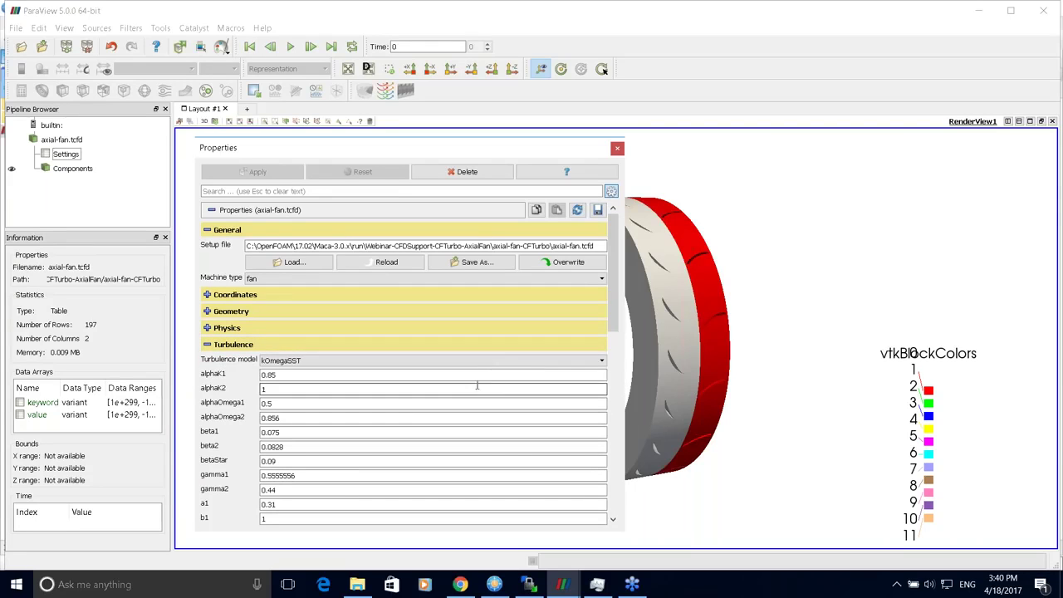
pyautogui.scroll(-3, 611, 307)
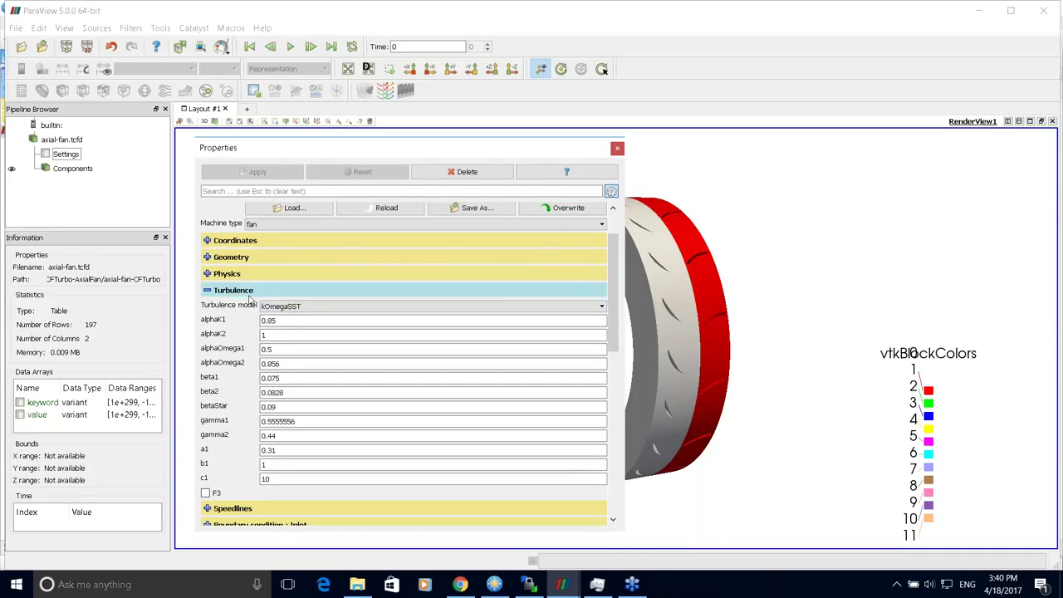
pyautogui.click(209, 291)
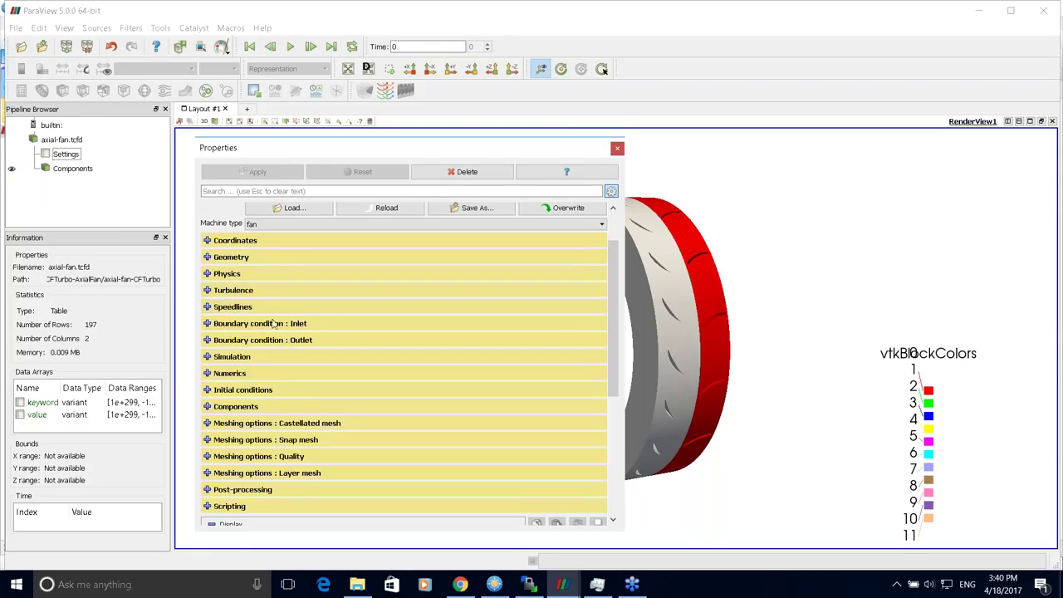
# - Show the Speedlines settings and widen the floating Properties window
pyautogui.click(208, 307)
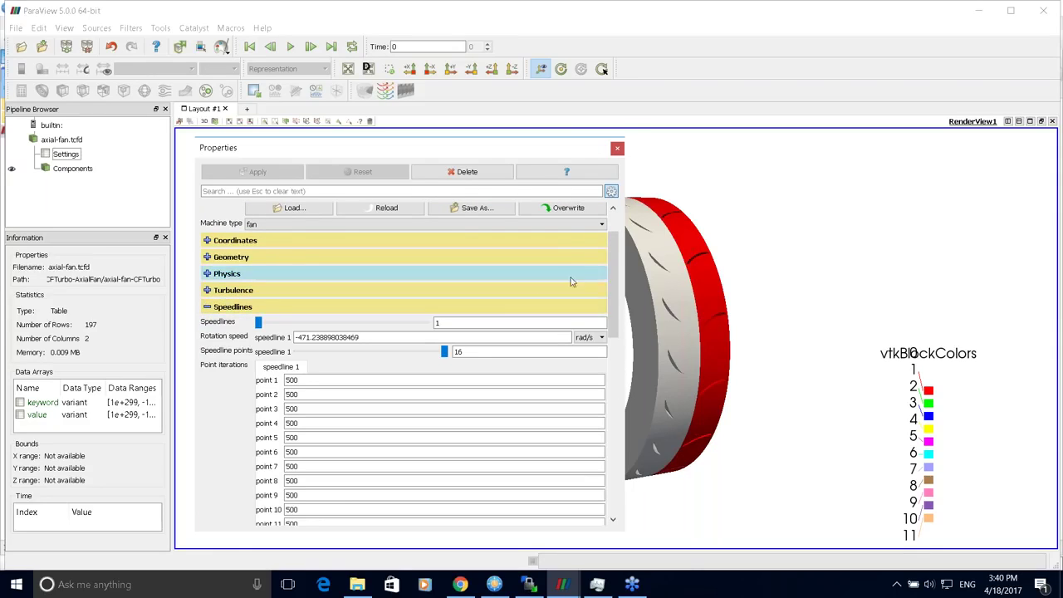
pyautogui.scroll(-4, 581, 328)
pyautogui.moveTo(624, 328); pyautogui.dragTo(787, 328)
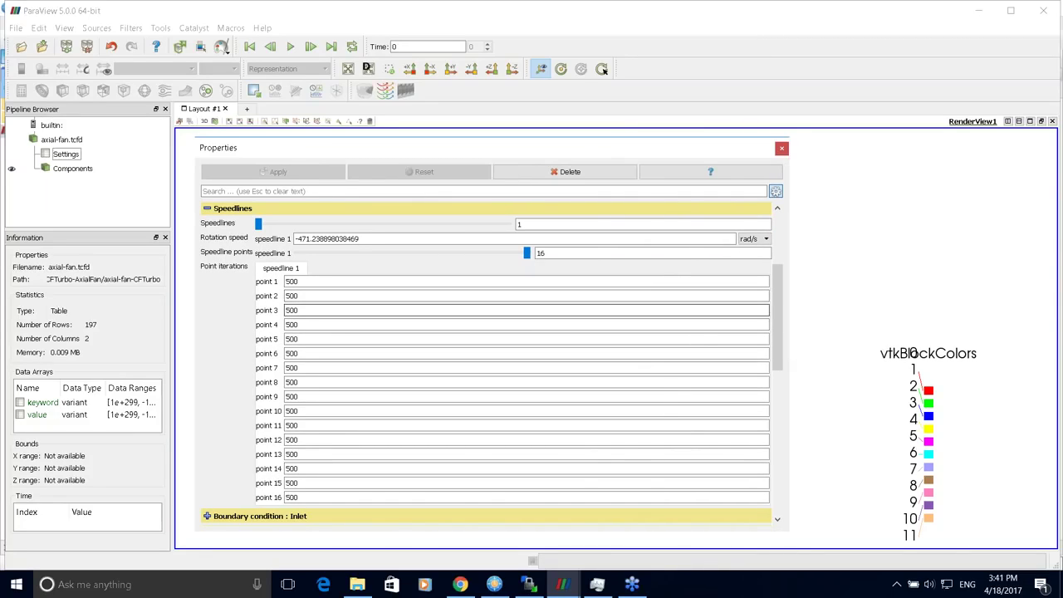
pyautogui.moveTo(782, 307); pyautogui.dragTo(775, 294)
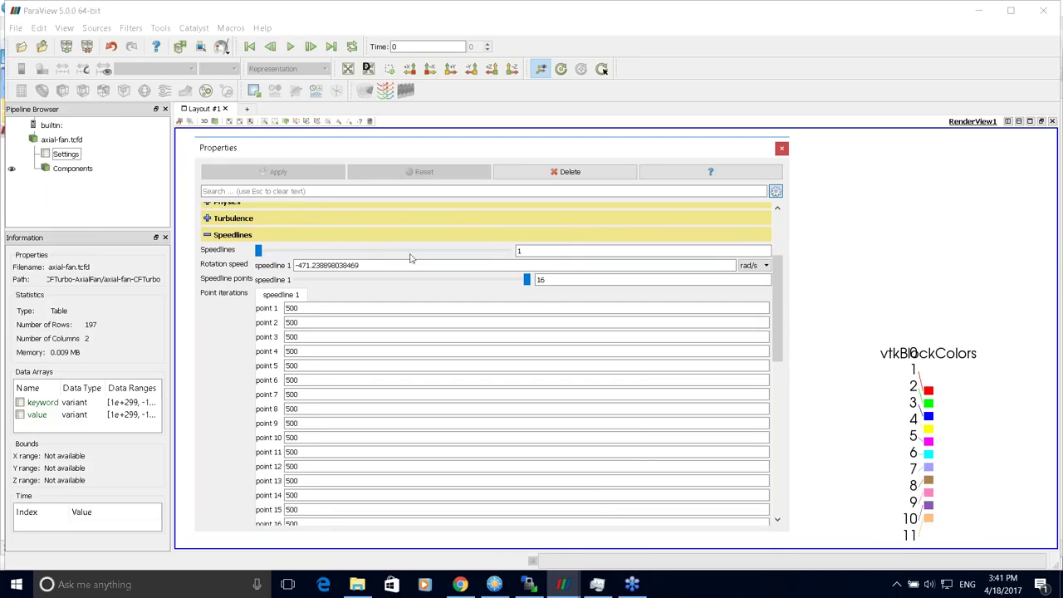
# - Check the number of speedlines, rotation speed and iterations per point, and collapse the Speedlines settings
pyautogui.moveTo(261, 254)
pyautogui.mouseDown()
pyautogui.moveTo(339, 252)
pyautogui.moveTo(258, 253)
pyautogui.mouseUp()
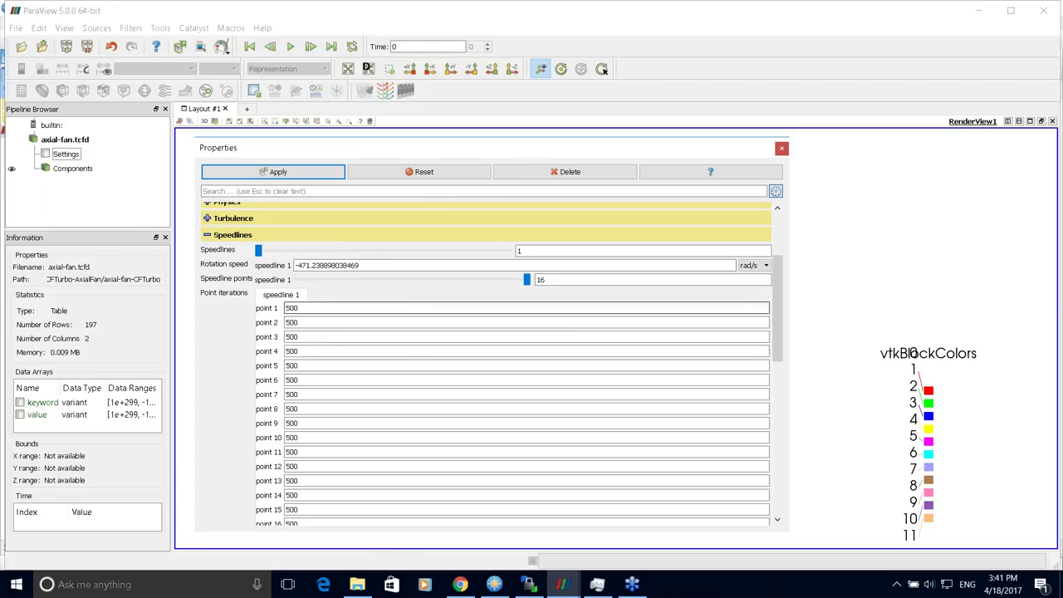
pyautogui.scroll(-2, 780, 316)
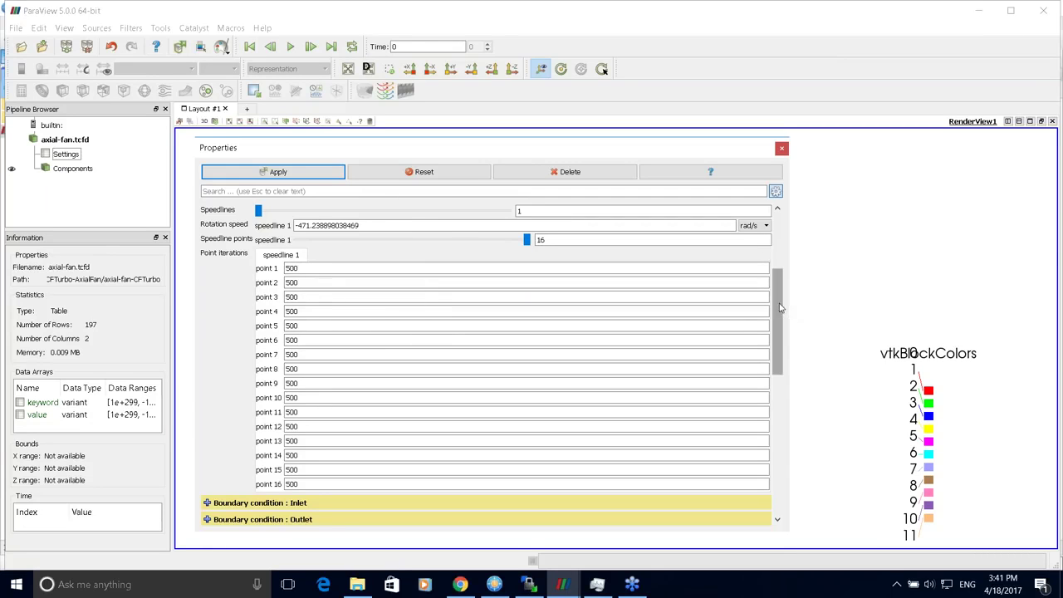
pyautogui.moveTo(775, 296); pyautogui.dragTo(781, 301)
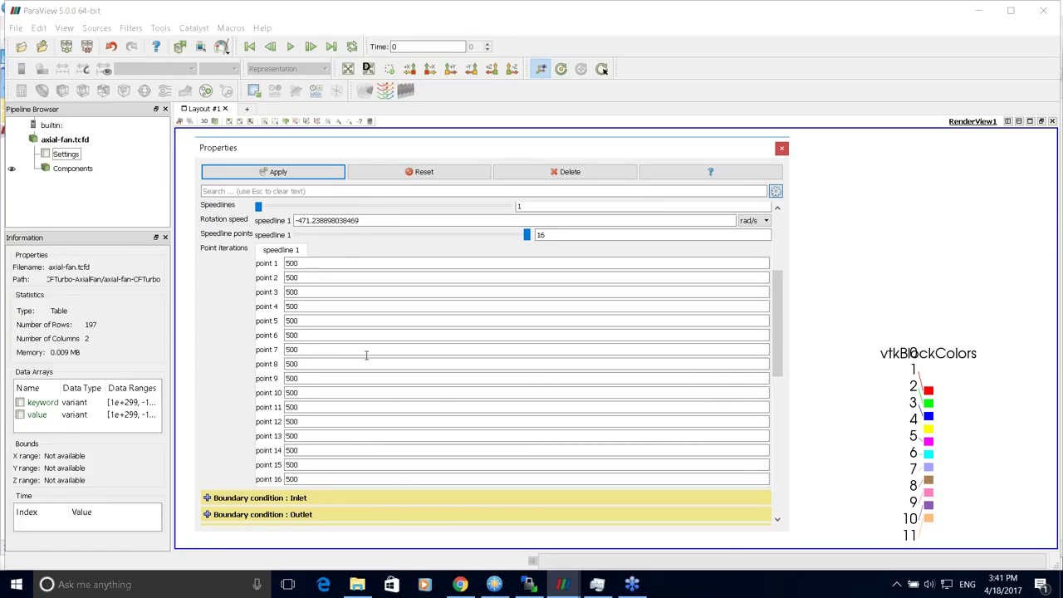
pyautogui.moveTo(780, 329)
pyautogui.mouseDown()
pyautogui.moveTo(782, 362)
pyautogui.moveTo(785, 316)
pyautogui.mouseUp()
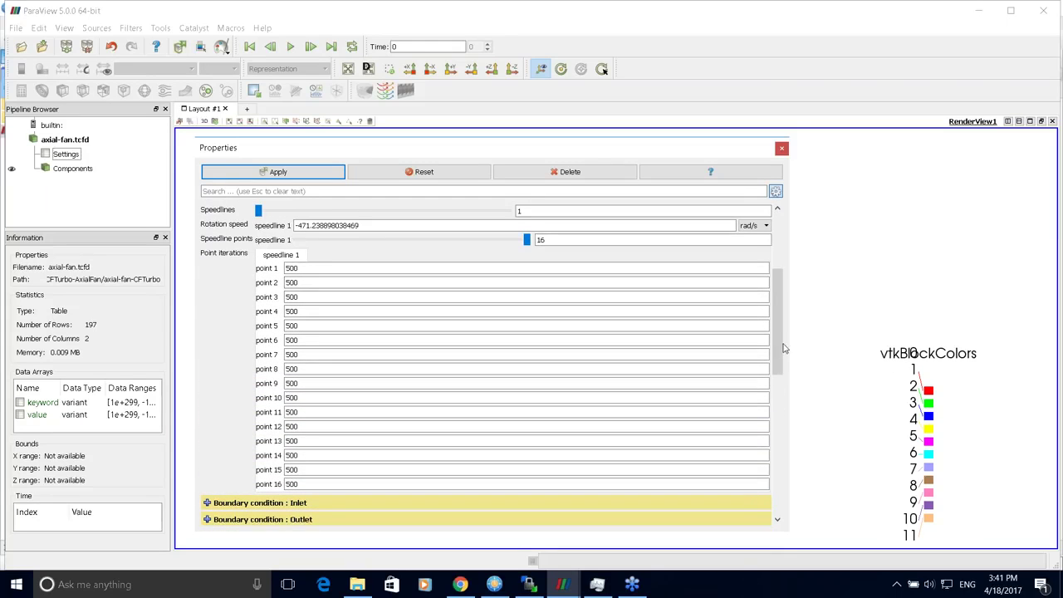
pyautogui.scroll(3, 785, 349)
pyautogui.click(207, 252)
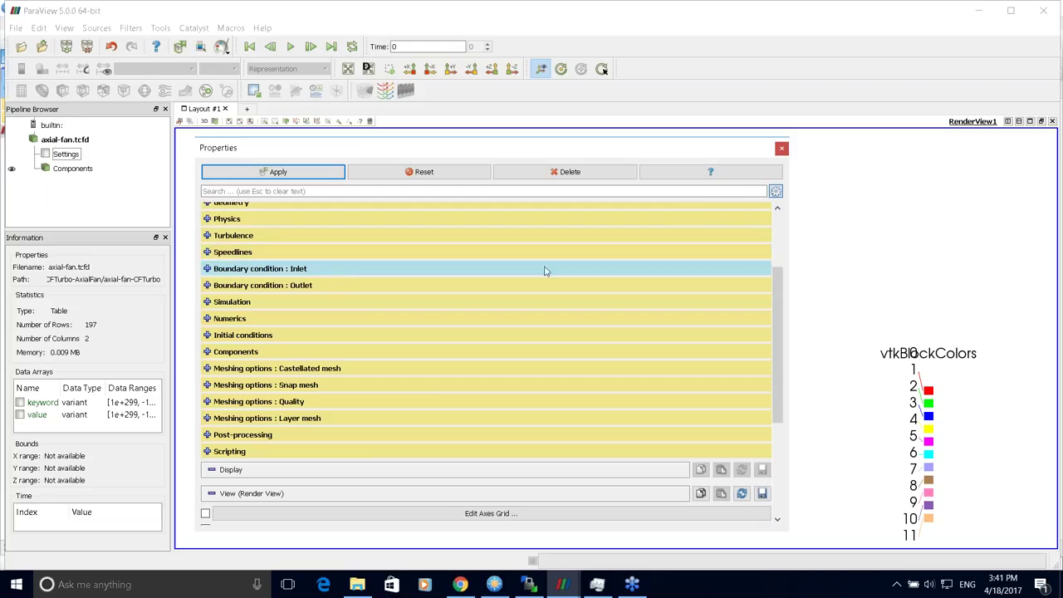
# - Examine the inlet flow rate at each speedline point and the available inlet boundary condition types, keeping Volumetric flow rate
pyautogui.click(207, 269)
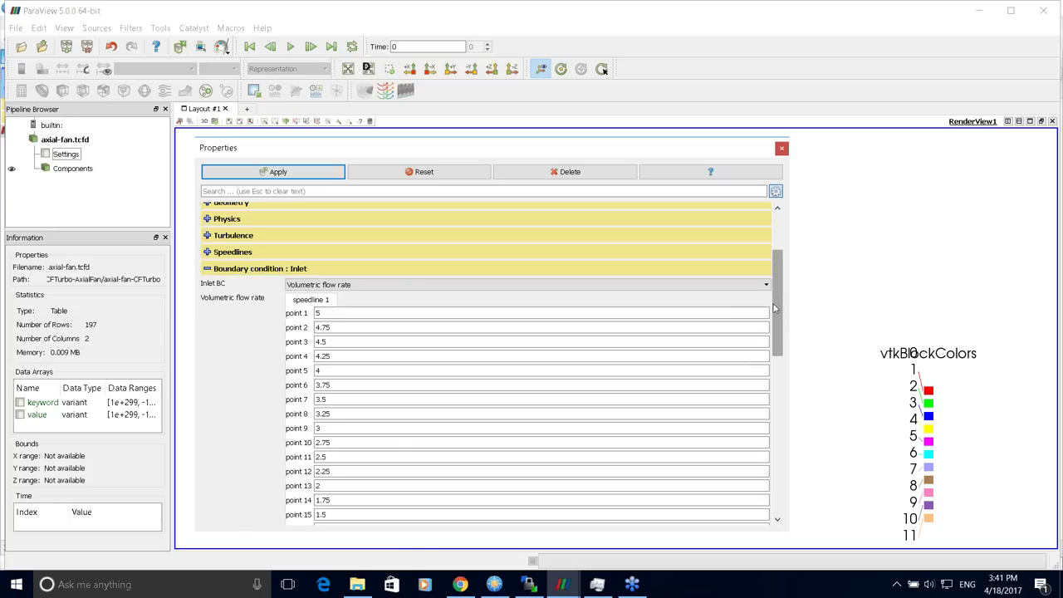
pyautogui.scroll(-3, 773, 308)
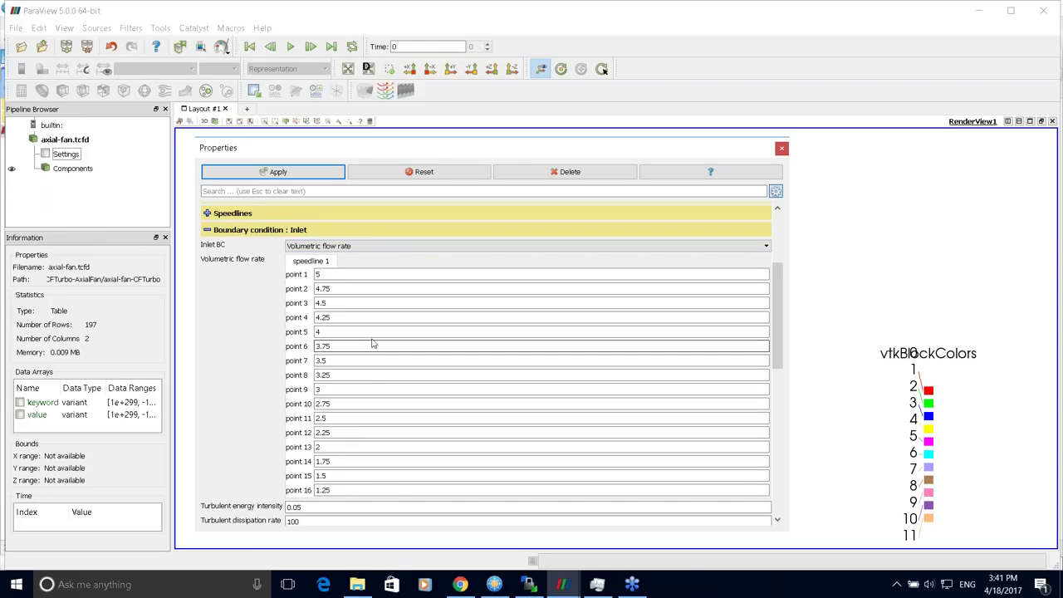
pyautogui.click(366, 246)
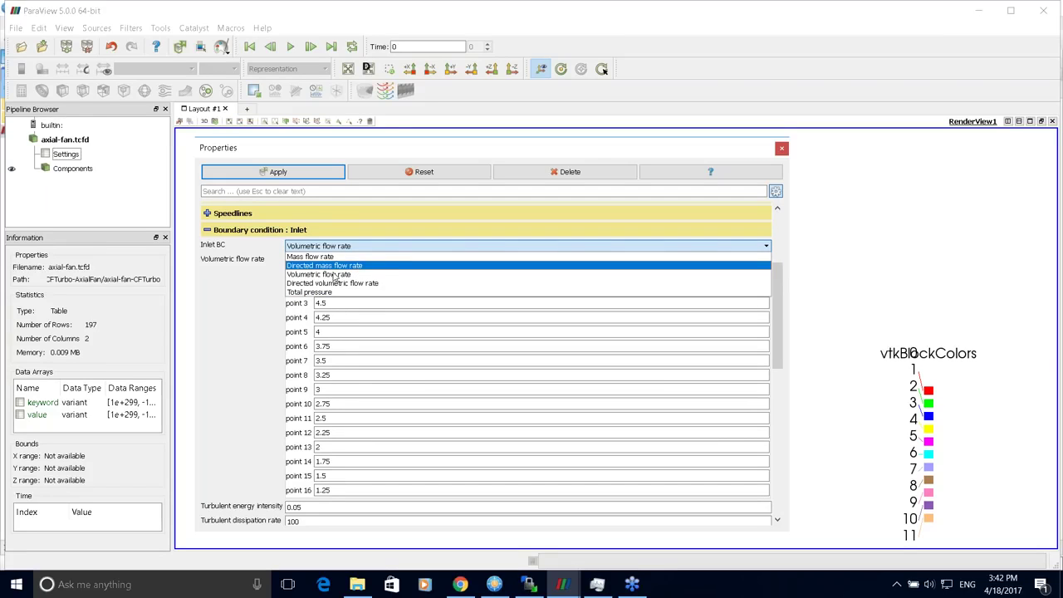
pyautogui.click(245, 315)
pyautogui.click(208, 231)
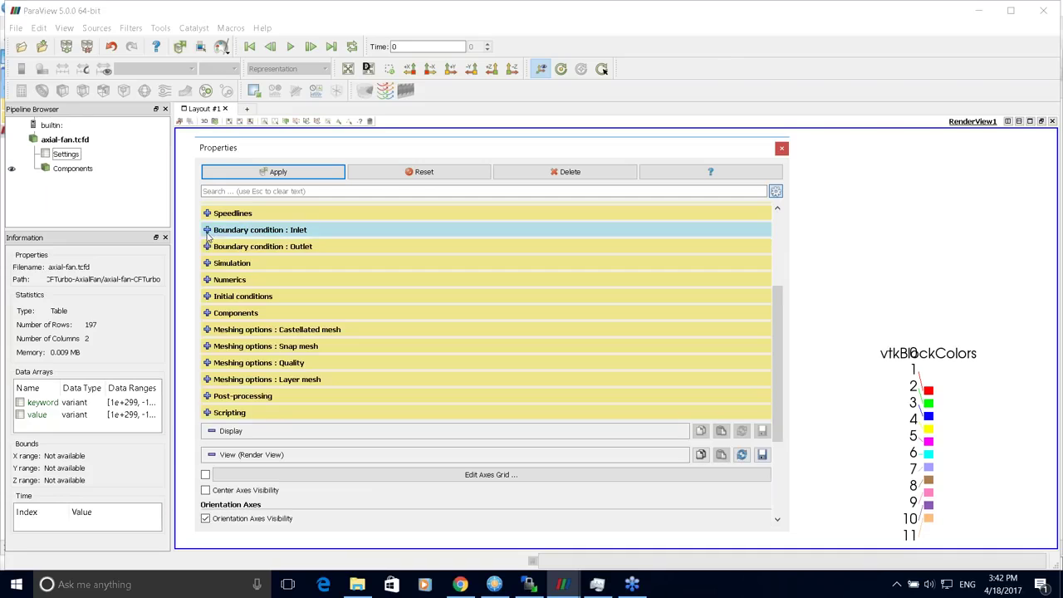
# - Examine the outlet boundary condition type and its fixed pressure at each speedline point
pyautogui.click(209, 247)
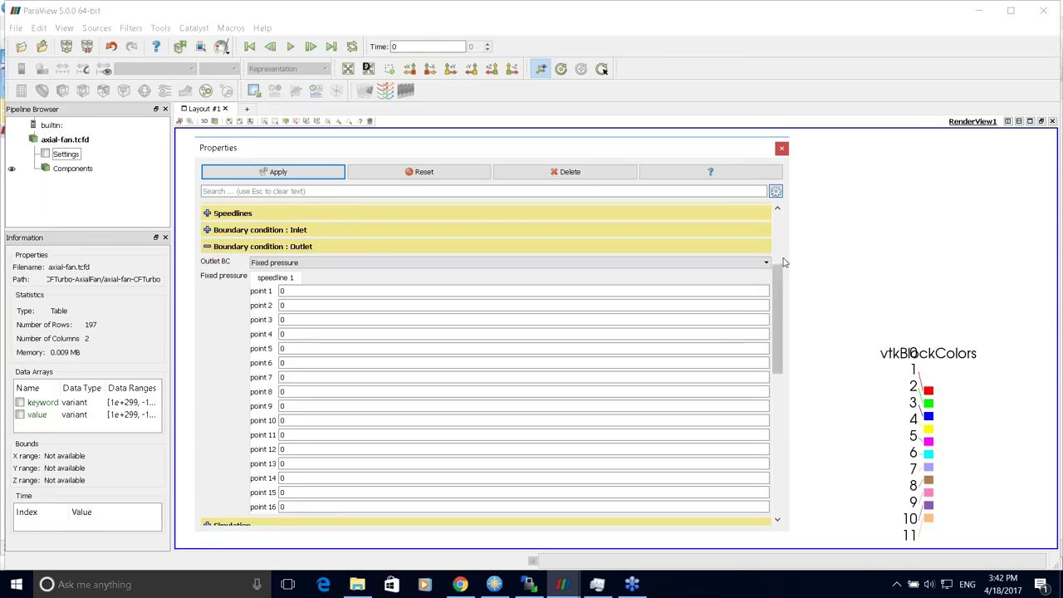
pyautogui.moveTo(778, 292); pyautogui.dragTo(778, 304)
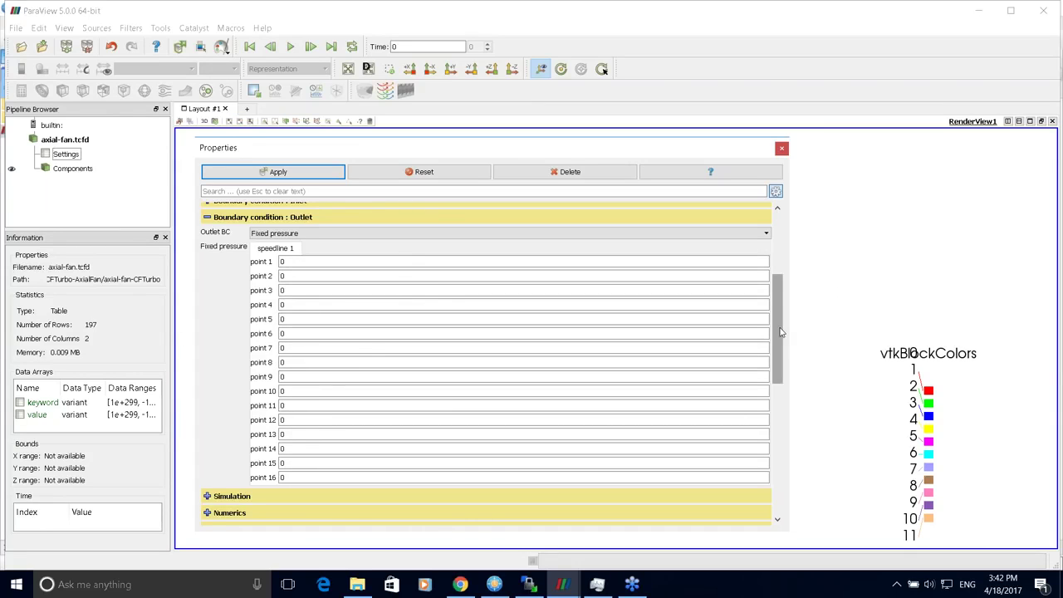
pyautogui.scroll(-1, 781, 330)
pyautogui.scroll(2, 782, 330)
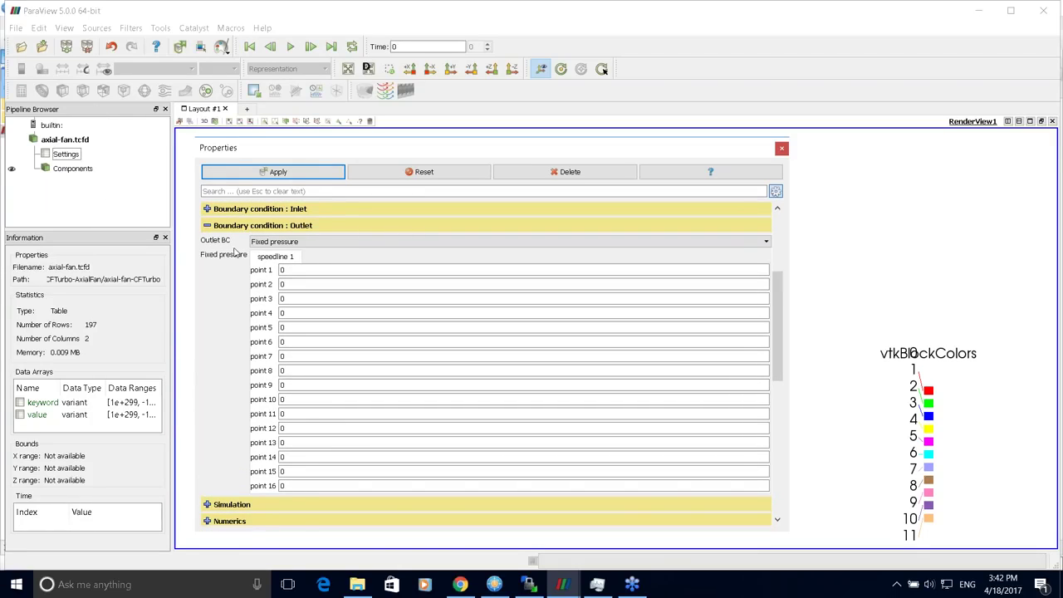
pyautogui.click(210, 226)
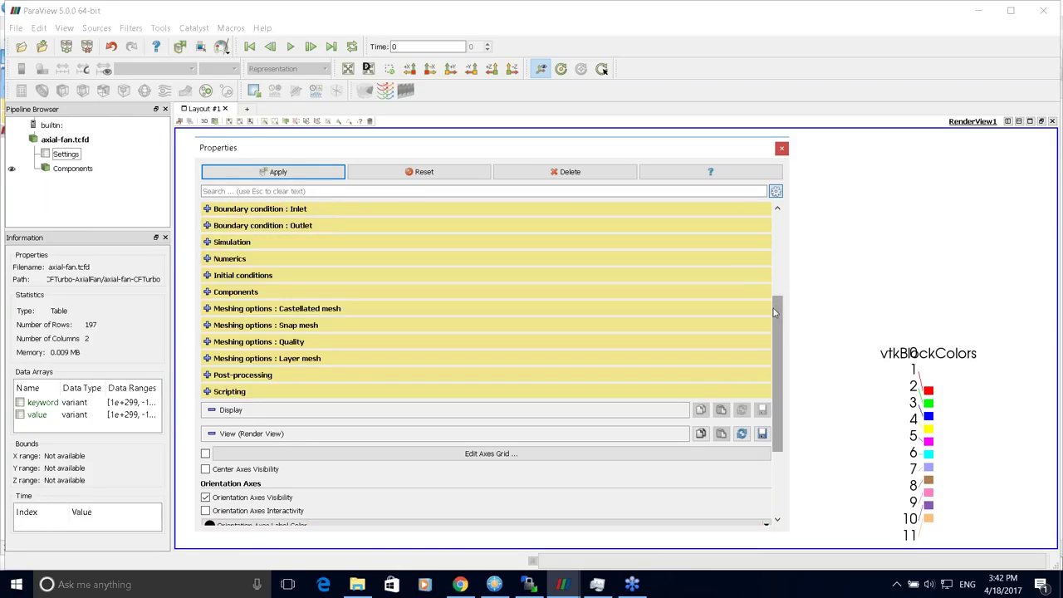
# - Set the time management in the Simulation settings to steady state + transient
pyautogui.moveTo(778, 314); pyautogui.dragTo(779, 288)
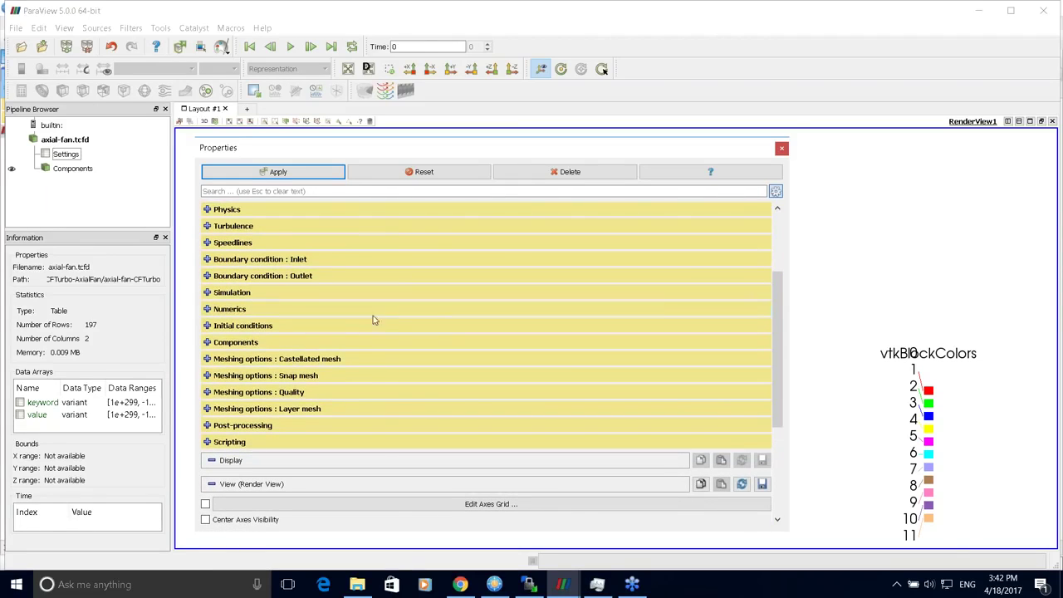
pyautogui.click(208, 296)
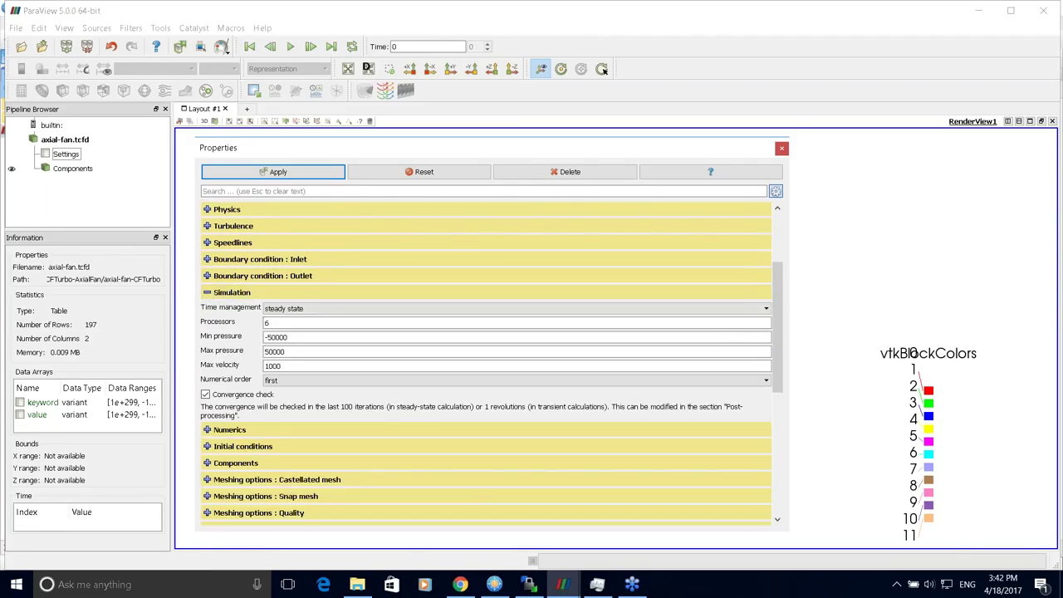
pyautogui.scroll(-1, 781, 324)
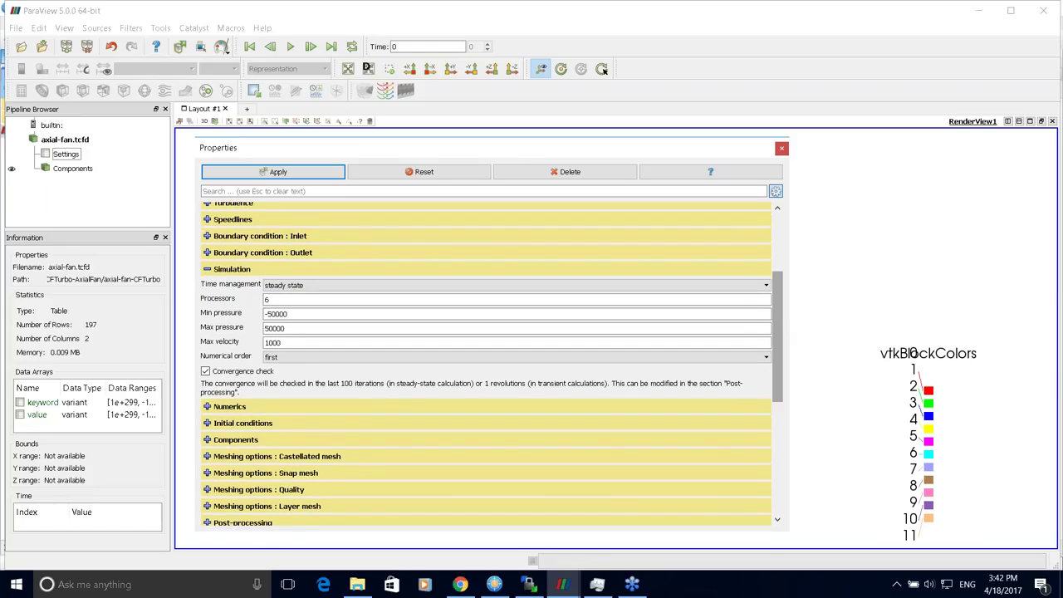
pyautogui.click(331, 286)
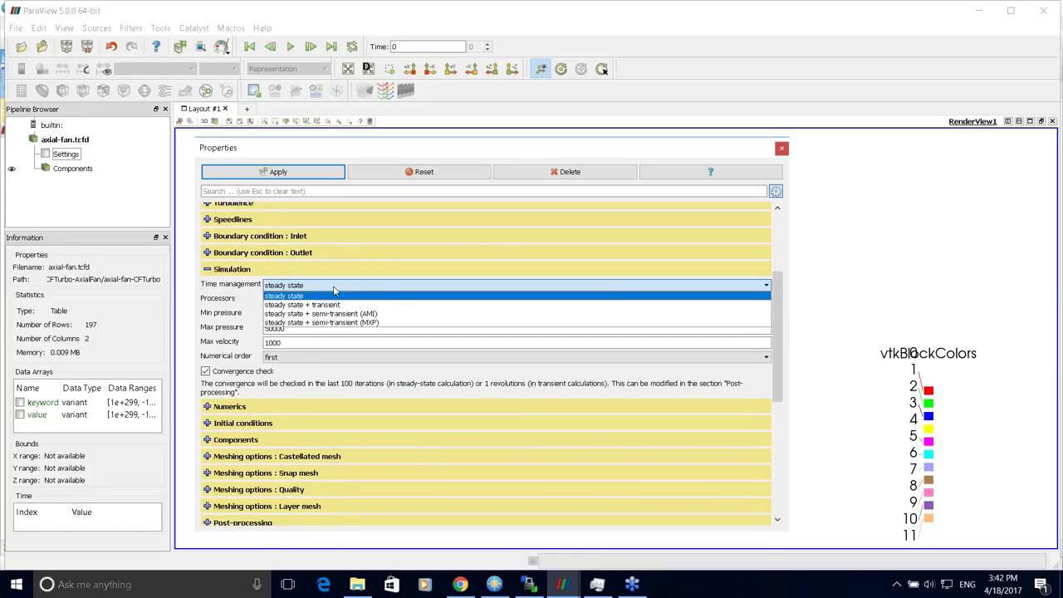
pyautogui.click(336, 305)
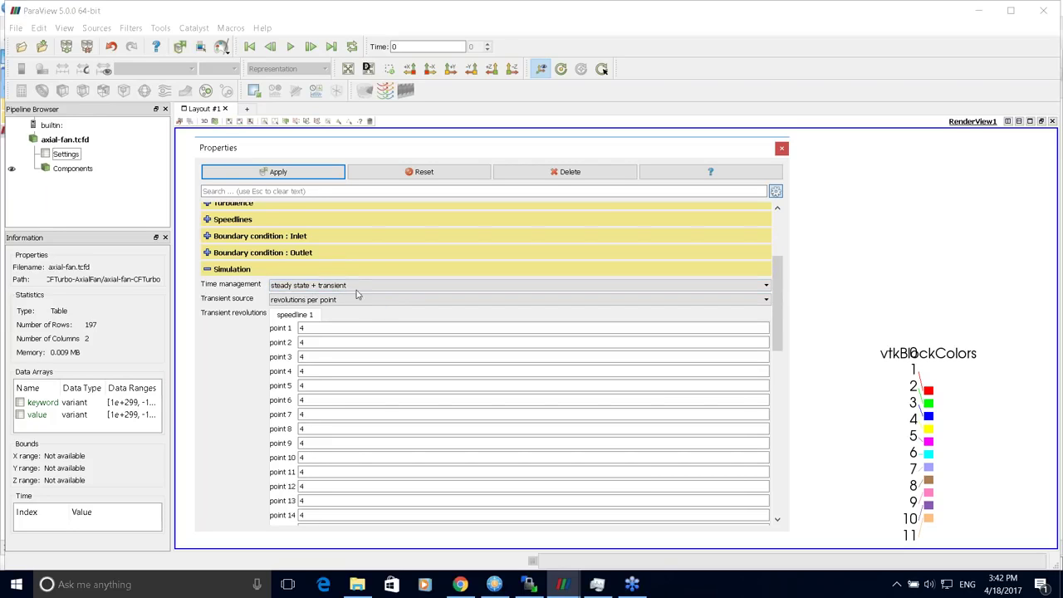
pyautogui.scroll(-2, 362, 336)
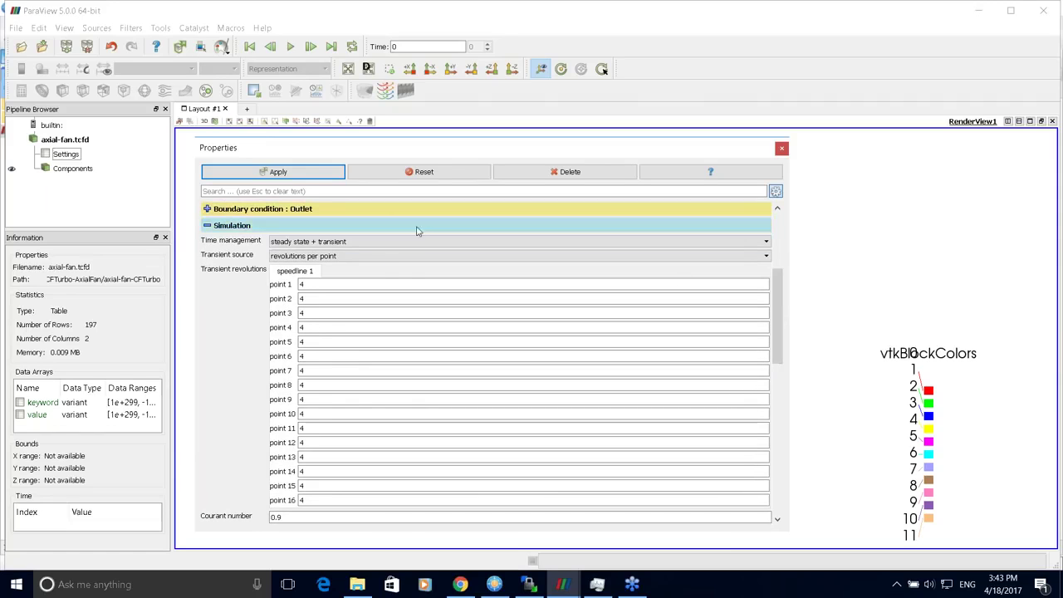
# - Switch the transient source to seconds per point and back to revolutions per point to compare their inputs
pyautogui.click(331, 259)
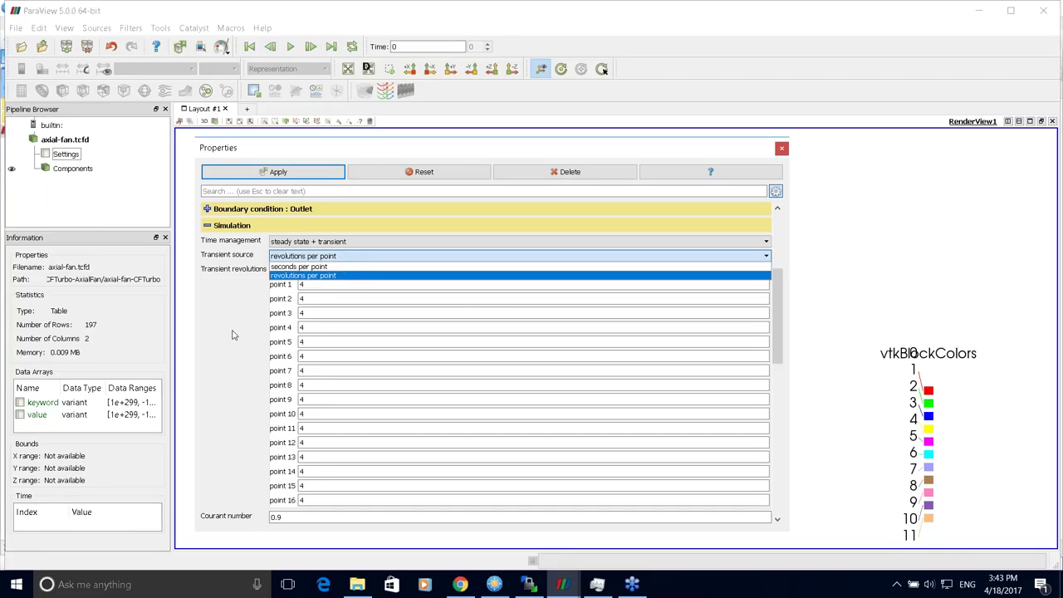
pyautogui.click(345, 276)
pyautogui.doubleClick(319, 284)
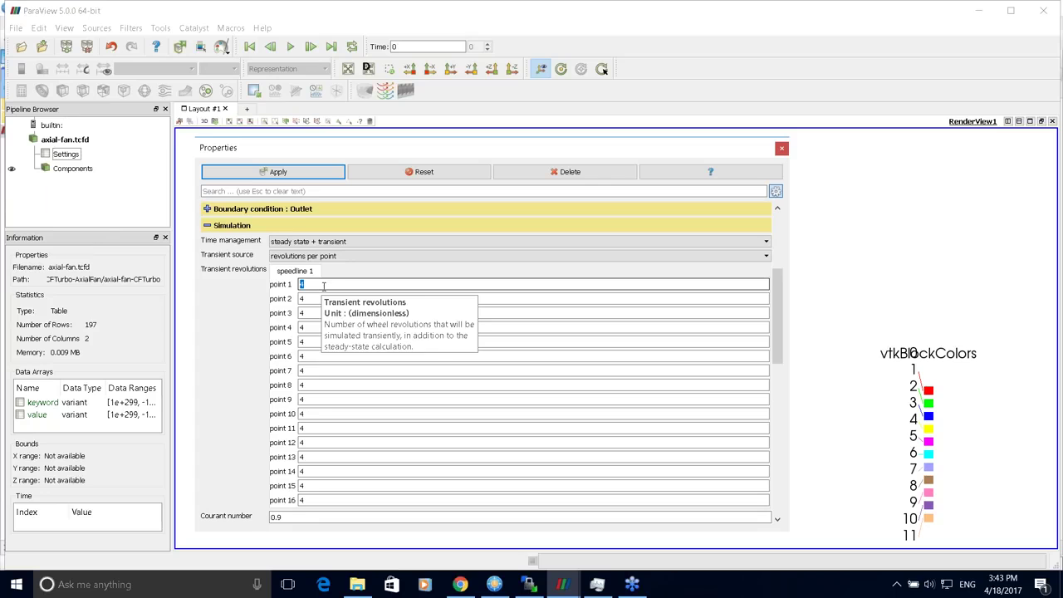
pyautogui.click(324, 256)
pyautogui.click(326, 270)
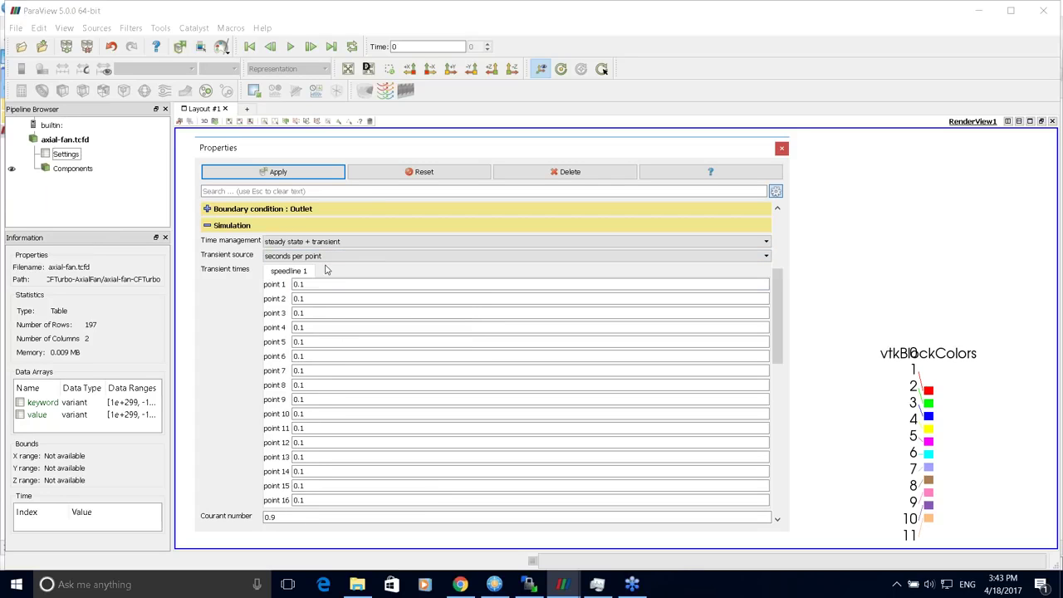
pyautogui.click(325, 257)
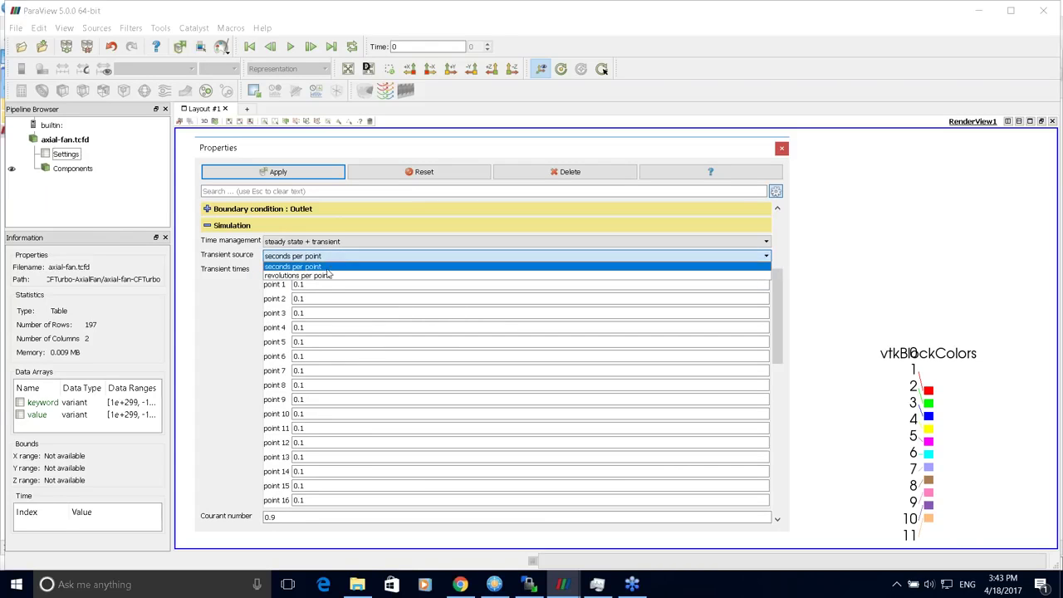
pyautogui.click(326, 272)
# - Examine the Courant number, processor count, and pressure and velocity limits in the Simulation settings
pyautogui.moveTo(786, 313); pyautogui.dragTo(780, 356)
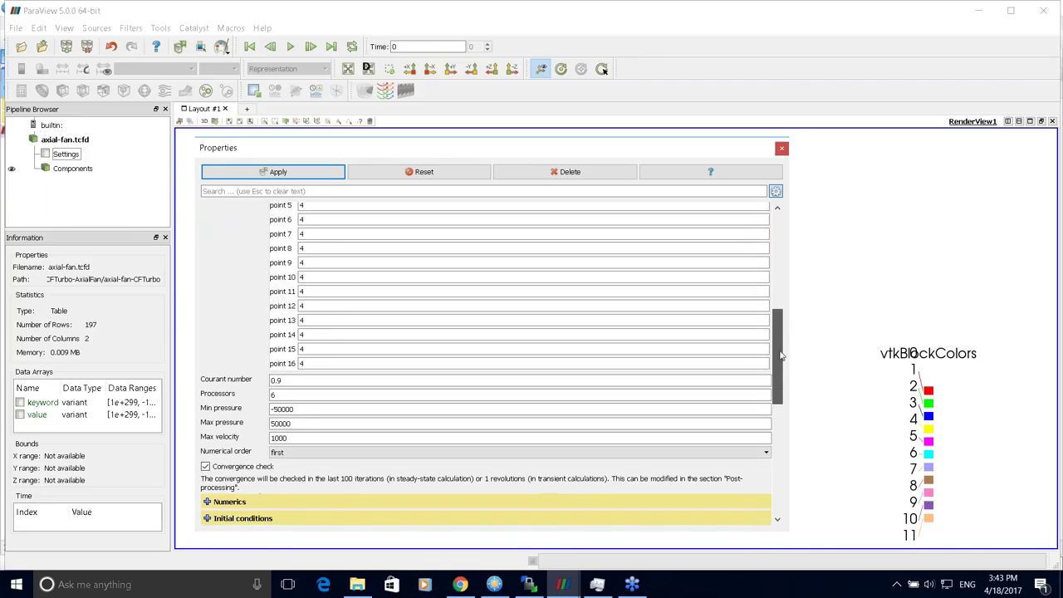
pyautogui.doubleClick(287, 395)
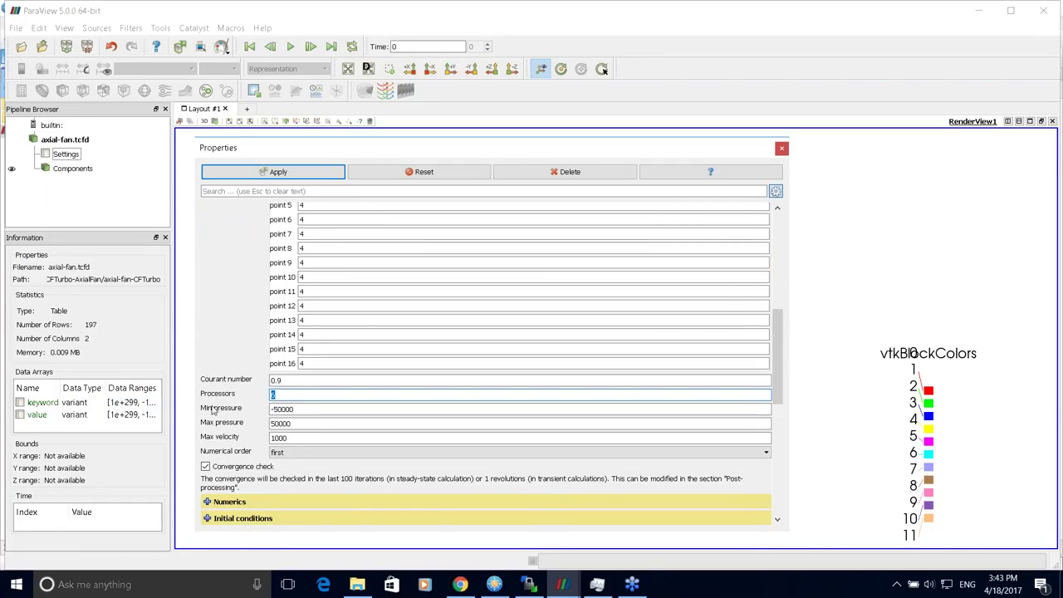
pyautogui.click(289, 395)
pyautogui.scroll(-3, 772, 390)
pyautogui.scroll(4, 772, 390)
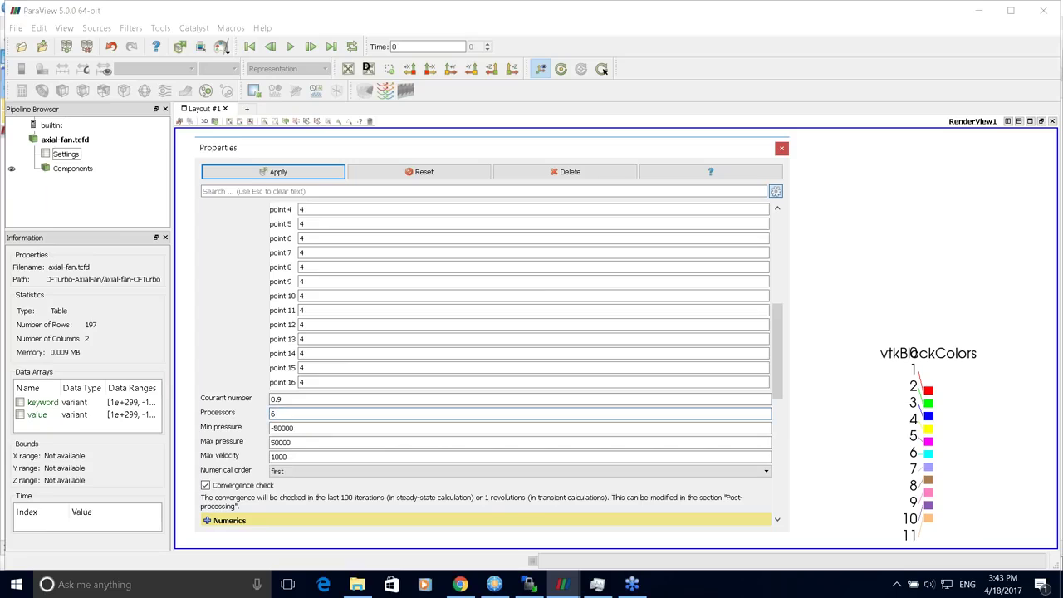
# - Set the numerical order in the Simulation settings to second, and recheck the available orders
pyautogui.moveTo(778, 351); pyautogui.dragTo(778, 372)
pyautogui.click(293, 404)
pyautogui.click(294, 418)
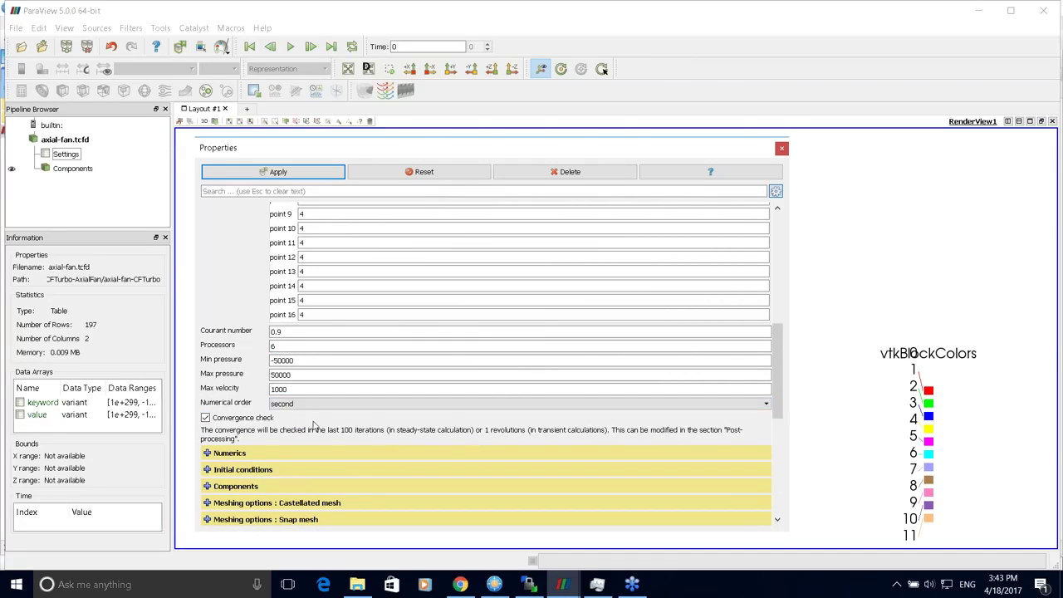
pyautogui.moveTo(777, 394); pyautogui.dragTo(775, 404)
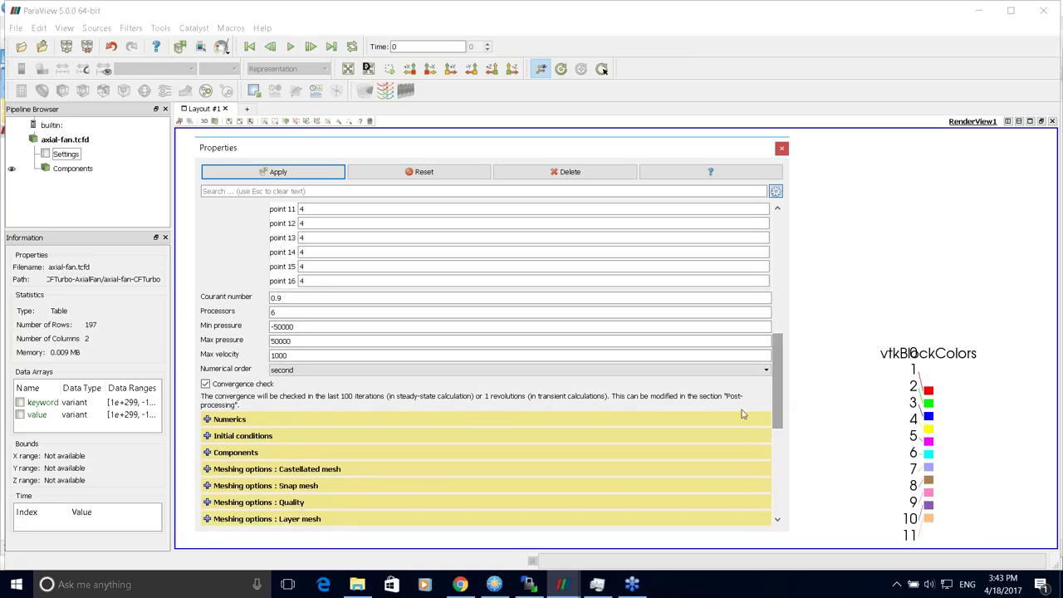
pyautogui.click(301, 373)
pyautogui.click(229, 378)
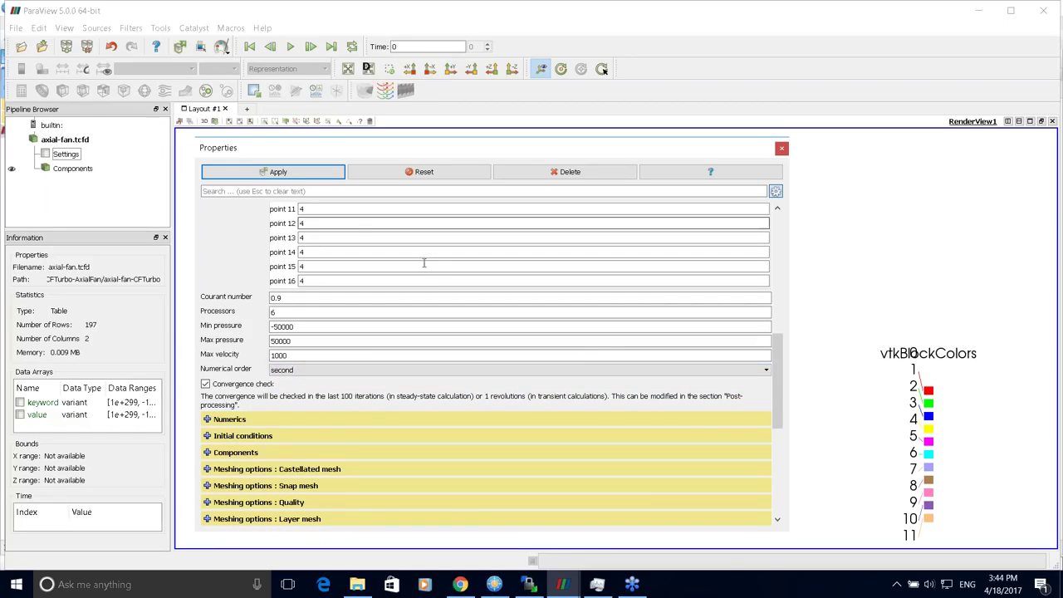
# - Collapse the Simulation settings and examine the Numerics relaxation factors and the Initial conditions values in turn
pyautogui.moveTo(778, 372); pyautogui.dragTo(779, 308)
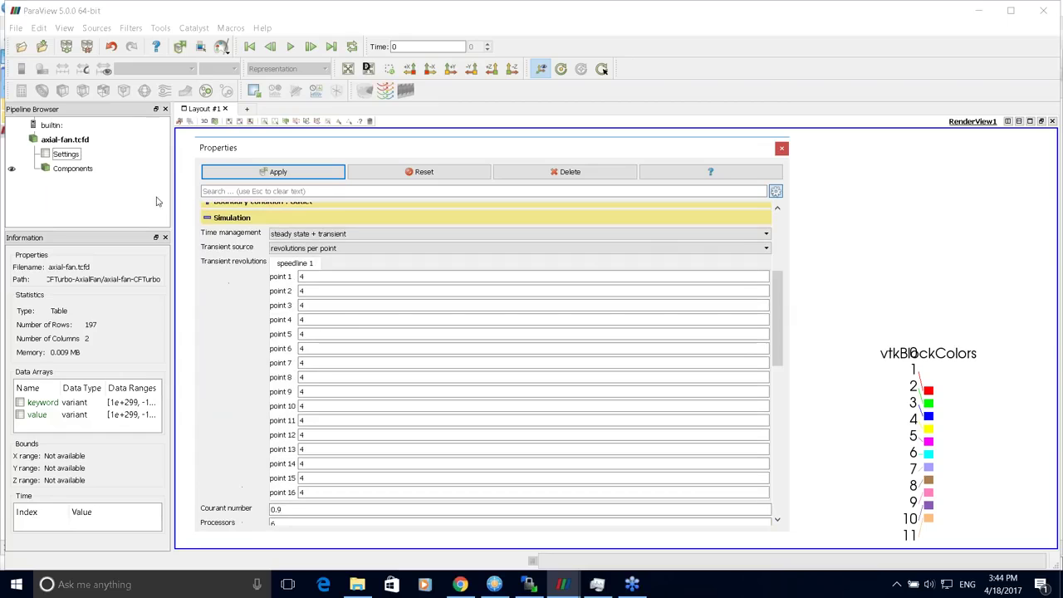
pyautogui.click(209, 217)
pyautogui.click(205, 234)
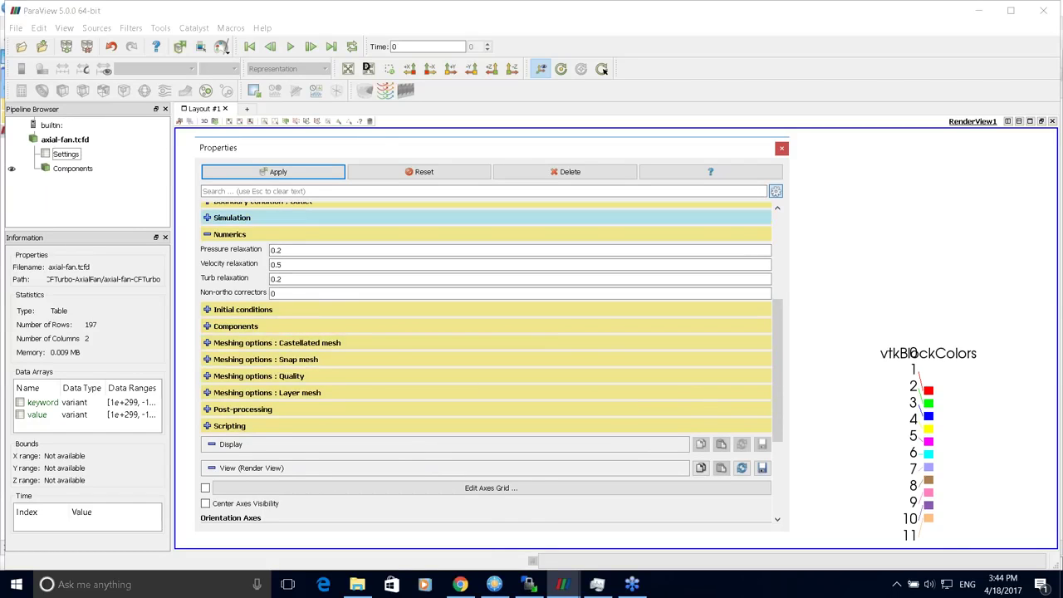
pyautogui.click(214, 235)
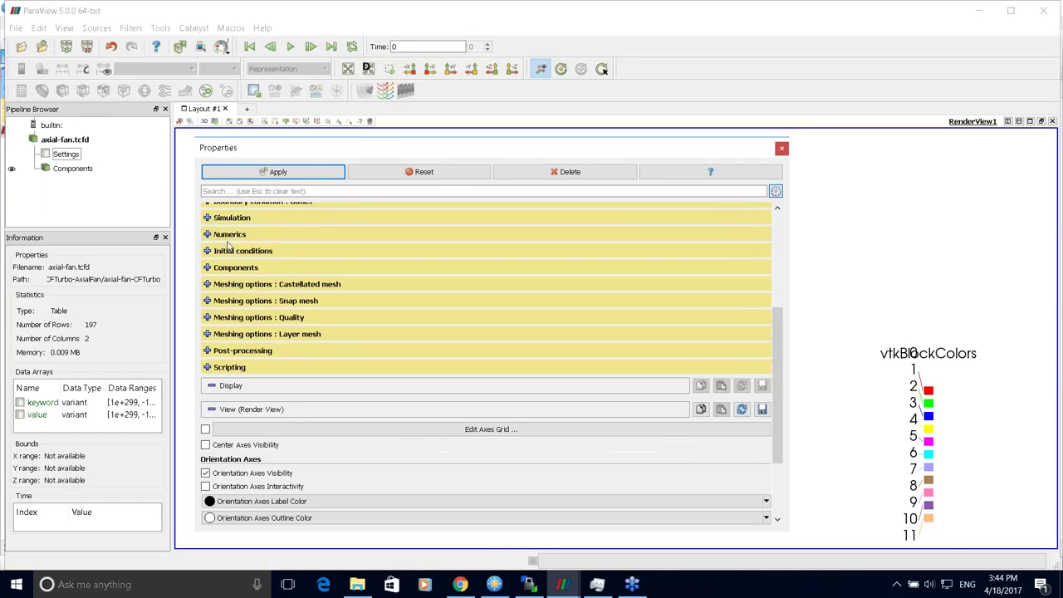
pyautogui.click(208, 252)
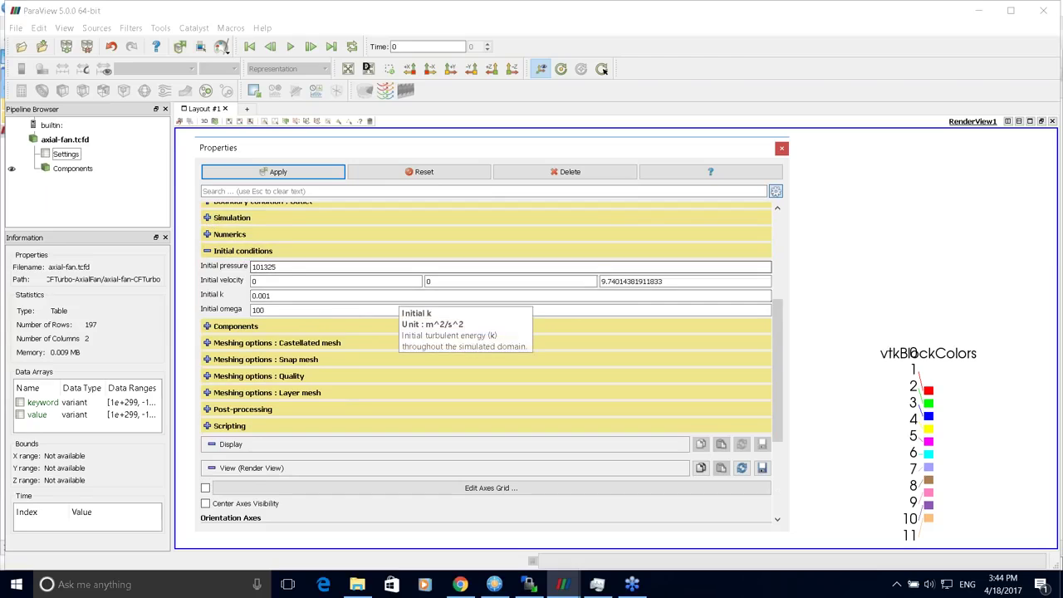
pyautogui.click(222, 249)
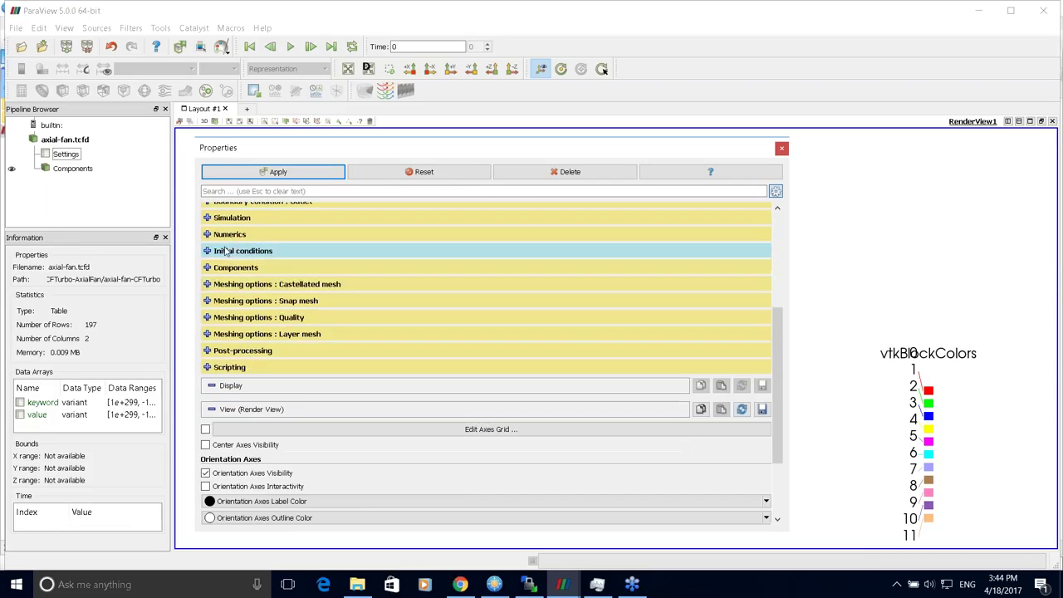
# - Expand the Components settings and bring the fan geometry into view beside them, rotated to show the impeller and stator rings
pyautogui.click(207, 268)
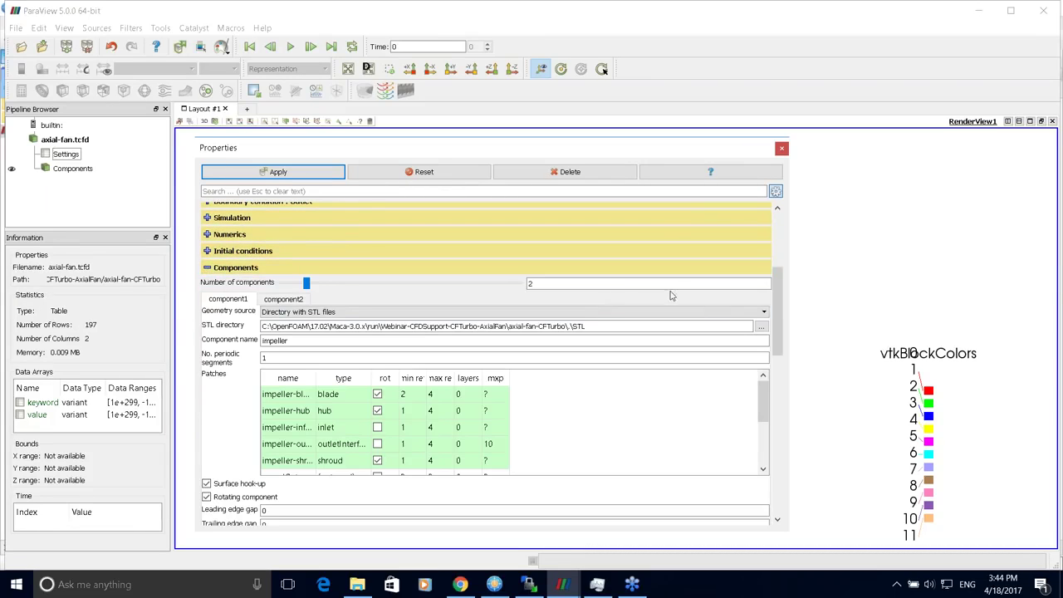
pyautogui.moveTo(775, 316); pyautogui.dragTo(774, 336)
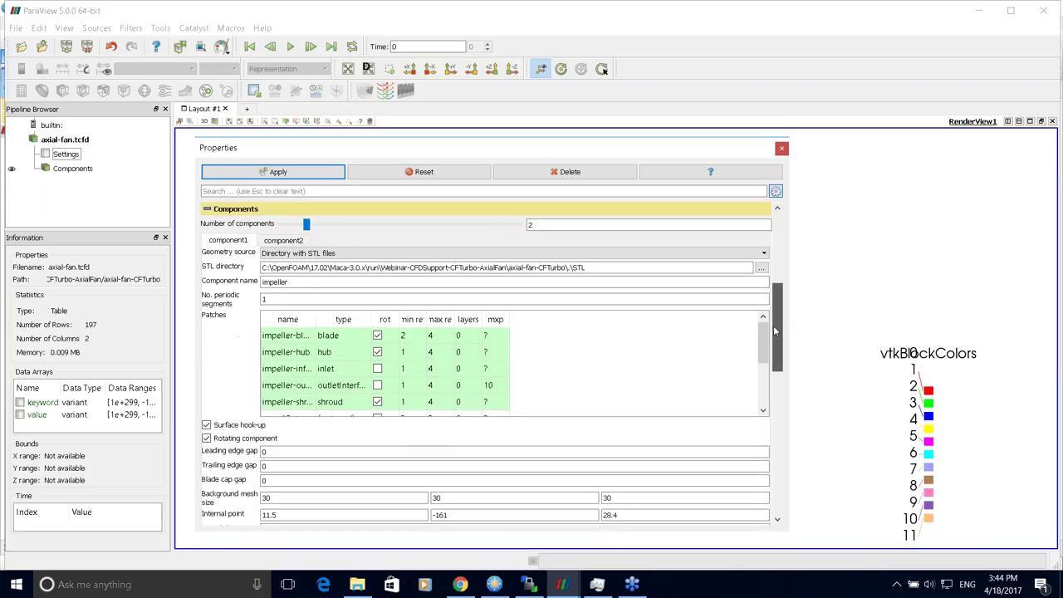
pyautogui.moveTo(320, 143); pyautogui.dragTo(277, 127)
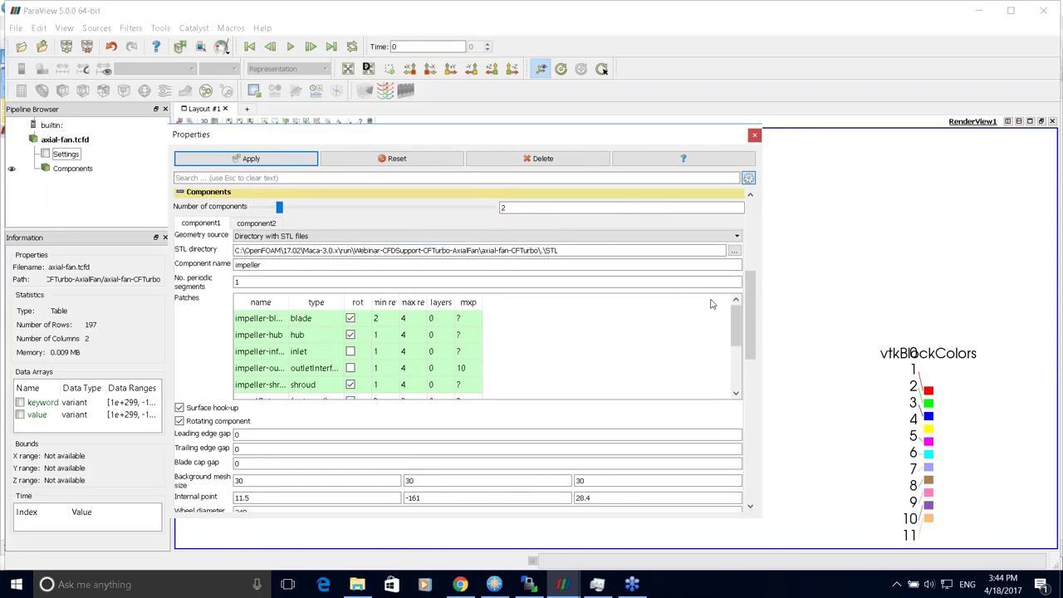
pyautogui.moveTo(373, 146); pyautogui.dragTo(352, 274)
pyautogui.moveTo(491, 202); pyautogui.dragTo(719, 188, button='middle')
pyautogui.moveTo(455, 264); pyautogui.dragTo(442, 135)
pyautogui.moveTo(818, 249); pyautogui.dragTo(755, 199)
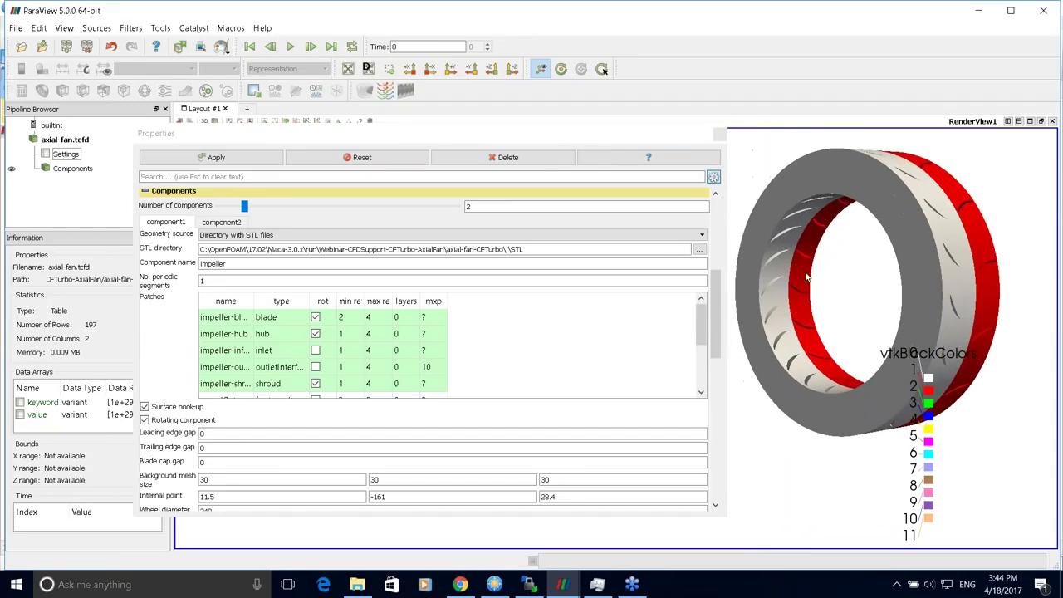
pyautogui.scroll(1, 719, 300)
pyautogui.scroll(1, 719, 300)
pyautogui.scroll(-2, 719, 301)
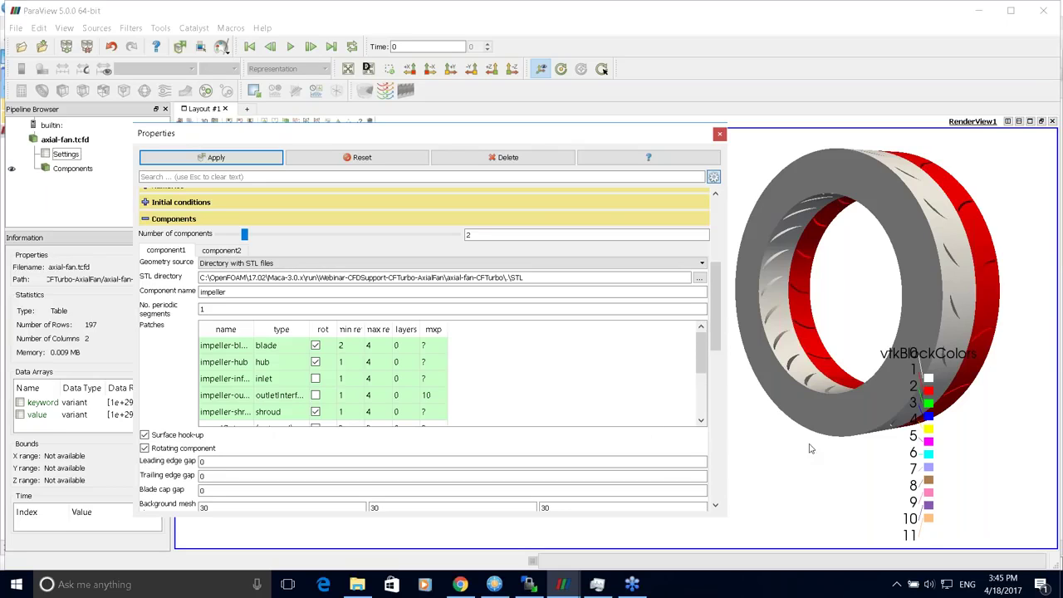
pyautogui.moveTo(823, 318); pyautogui.dragTo(859, 253)
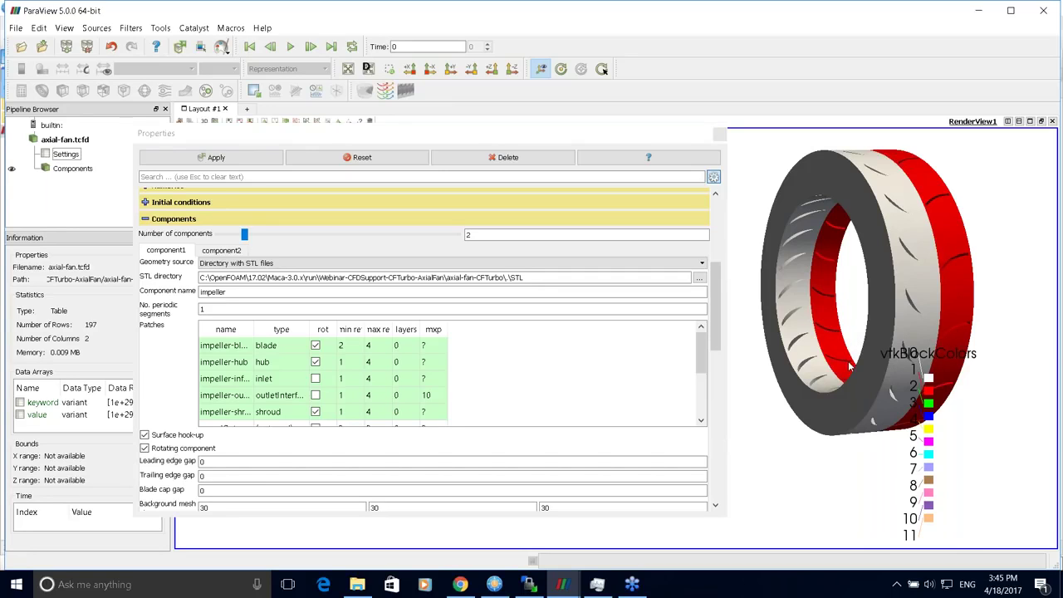
# - Check the geometry source options of component1 and keep Directory with STL files
pyautogui.moveTo(719, 332); pyautogui.dragTo(719, 306)
pyautogui.scroll(-1, 689, 308)
pyautogui.click(649, 316)
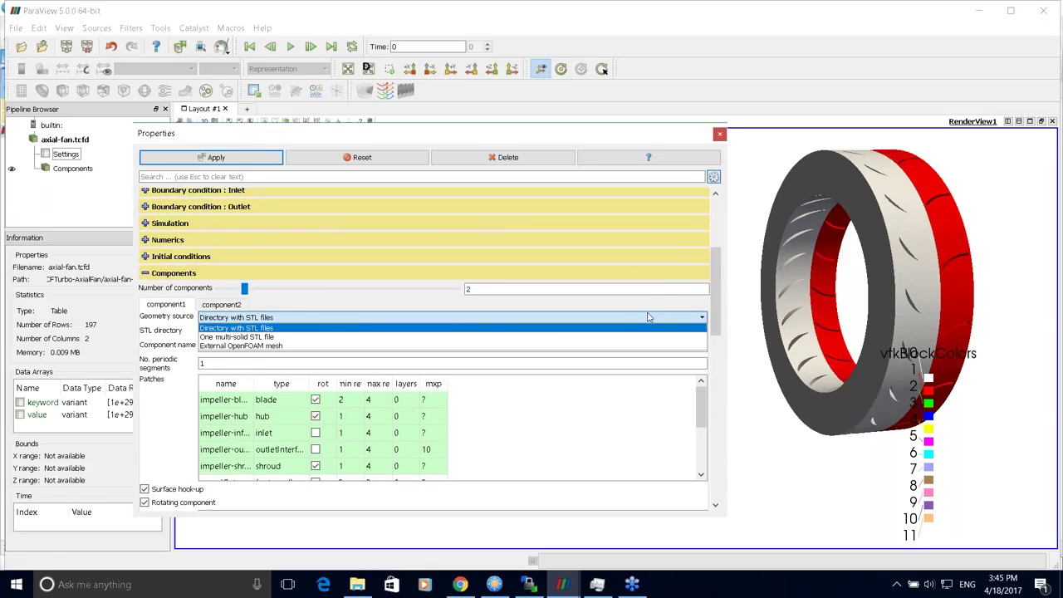
pyautogui.click(648, 316)
pyautogui.click(651, 316)
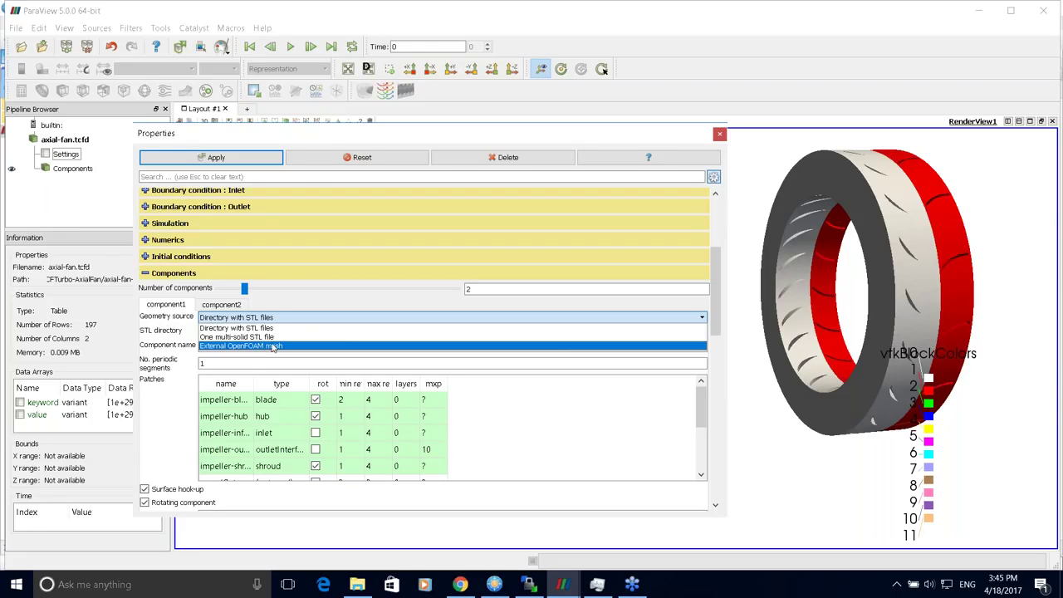
pyautogui.click(237, 328)
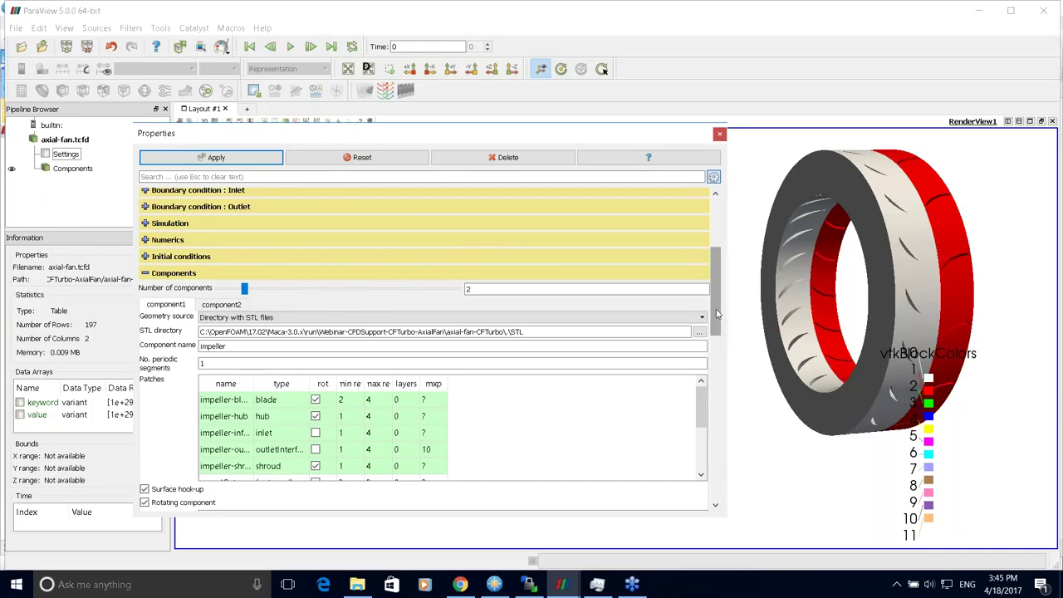
# - Check the impeller component's name and enter 1 as its number of periodic segments
pyautogui.scroll(-2, 717, 313)
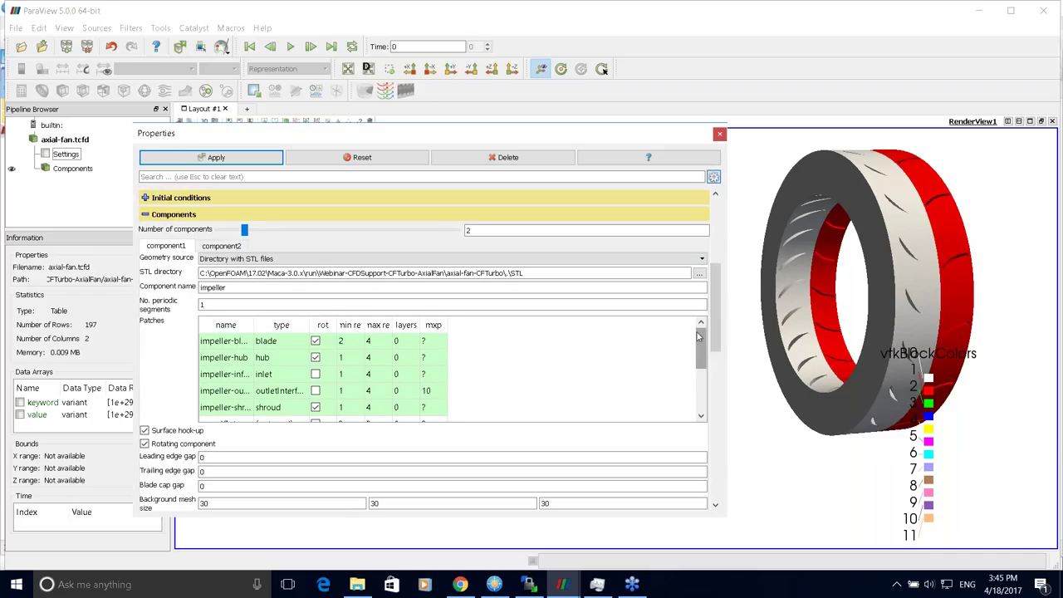
pyautogui.scroll(-1, 716, 317)
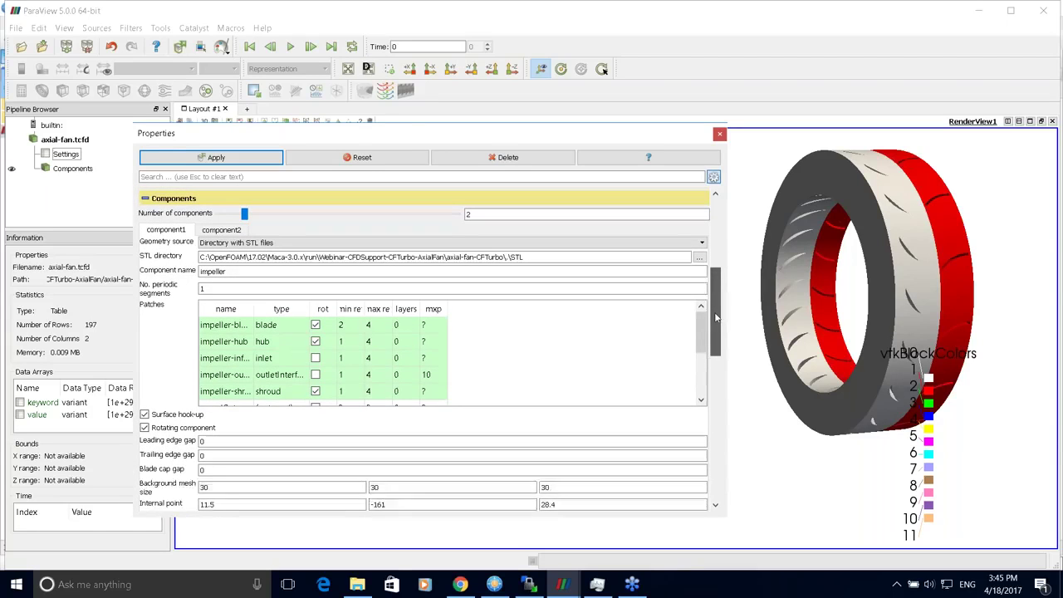
pyautogui.scroll(1, 716, 317)
pyautogui.doubleClick(247, 277)
pyautogui.doubleClick(218, 295)
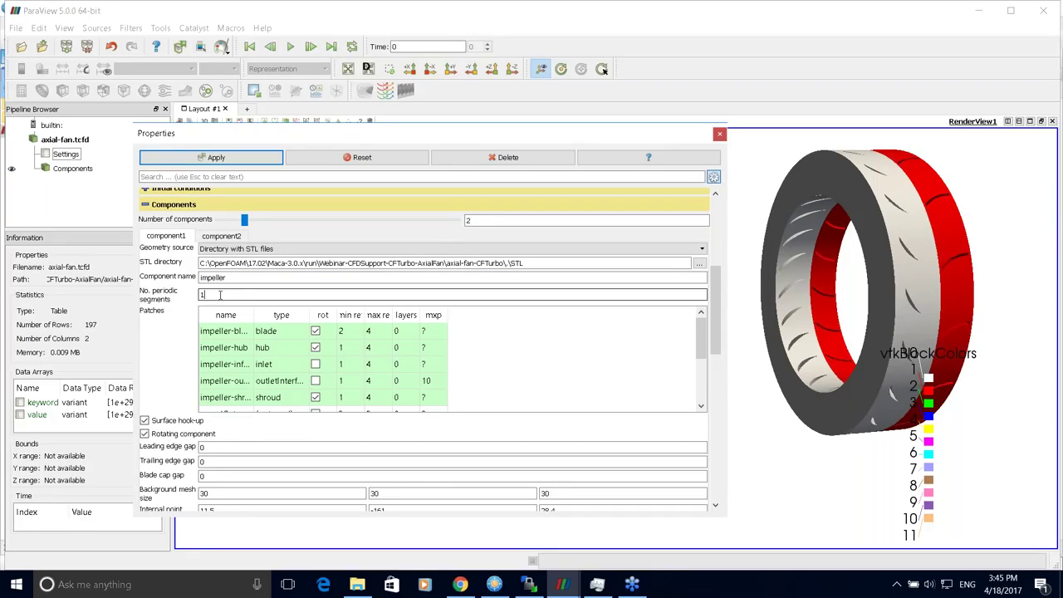
pyautogui.hotkey('ctrl', 'a')
pyautogui.write('1')
pyautogui.moveTo(967, 283); pyautogui.dragTo(977, 278)
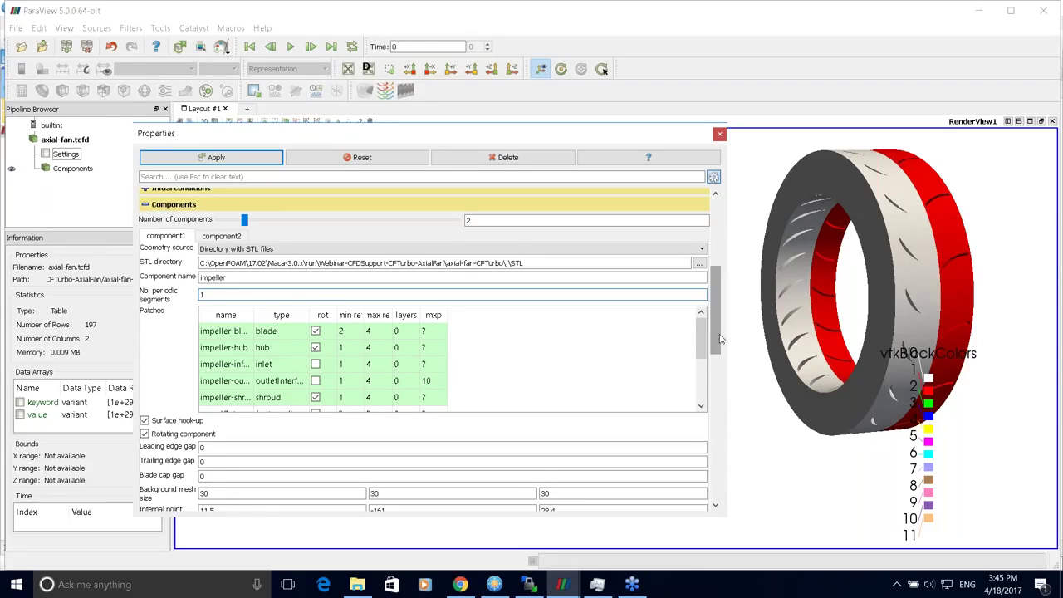
# - Widen the name column of component1's patch table and look through its patches
pyautogui.scroll(-1, 718, 340)
pyautogui.scroll(1, 719, 341)
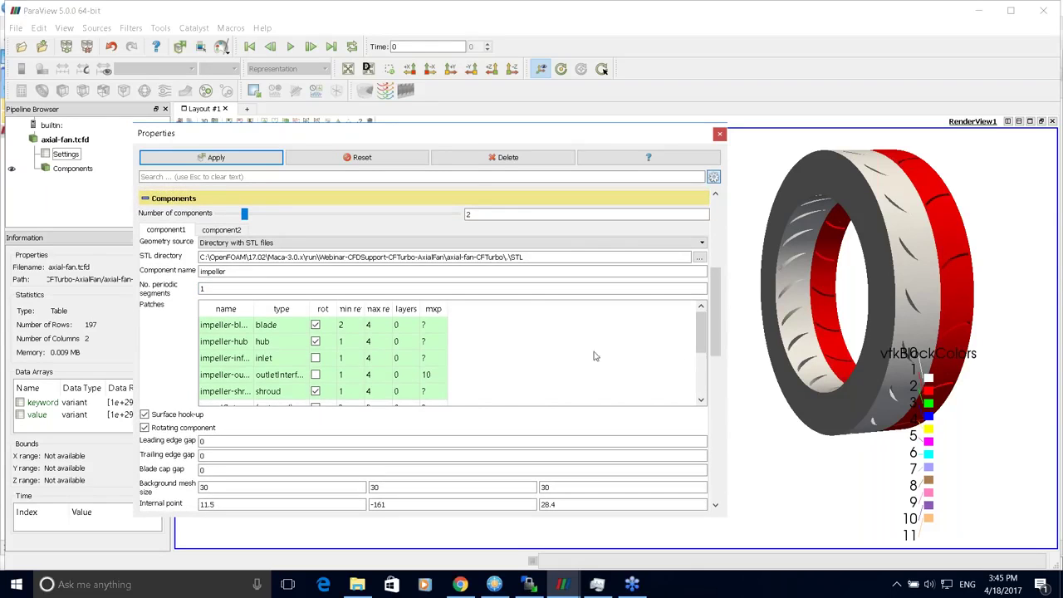
pyautogui.moveTo(256, 308); pyautogui.dragTo(296, 308)
pyautogui.click(268, 329)
pyautogui.scroll(-1, 273, 355)
pyautogui.scroll(1, 272, 356)
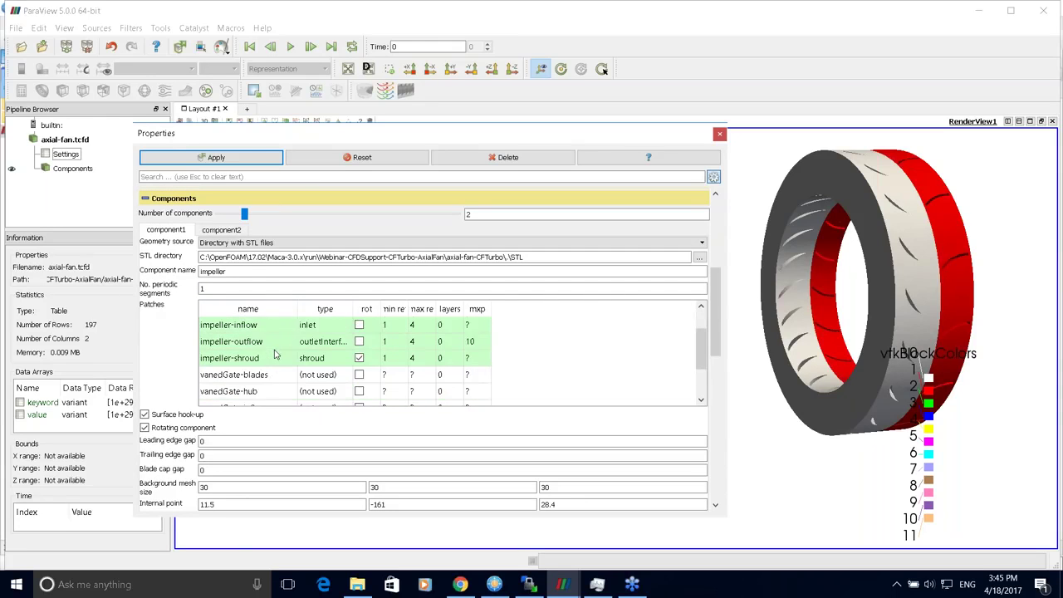
pyautogui.moveTo(718, 328); pyautogui.dragTo(718, 318)
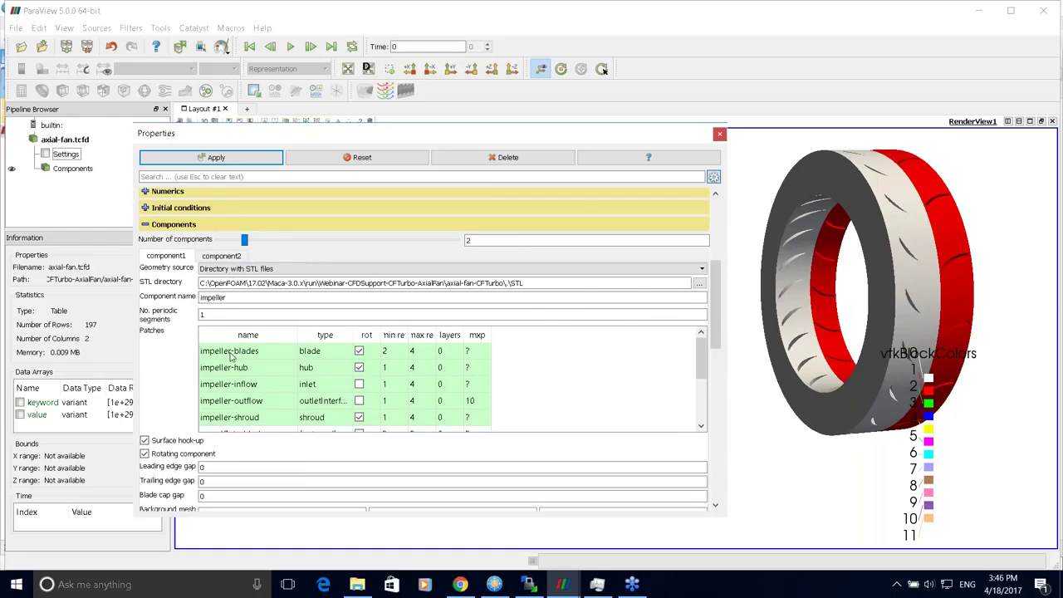
# - Examine the patch types available for impeller-inflow without changing its type
pyautogui.click(330, 355)
pyautogui.click(334, 353)
pyautogui.doubleClick(328, 389)
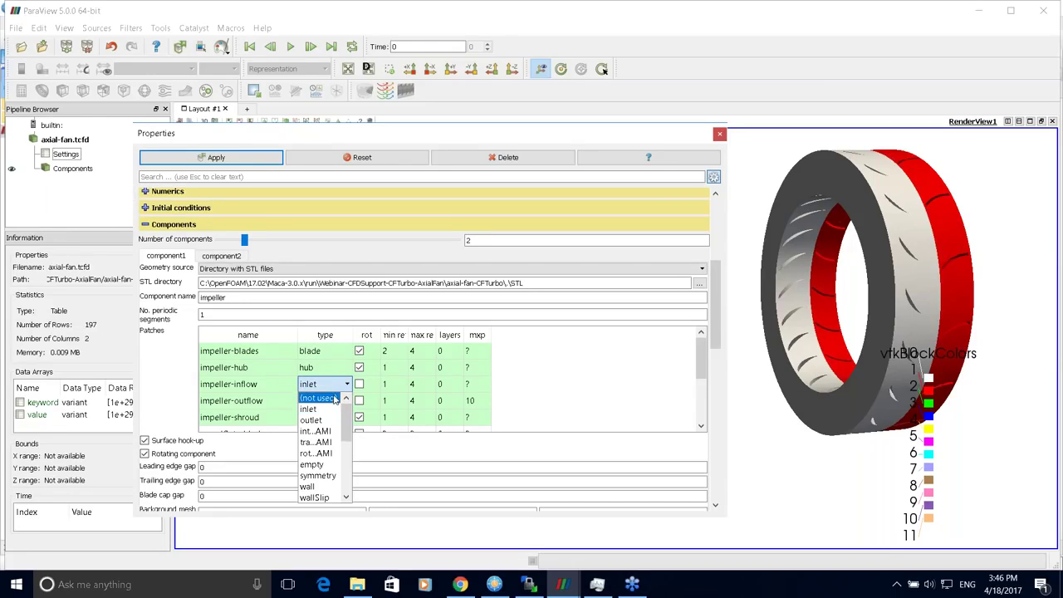
pyautogui.click(307, 332)
pyautogui.scroll(-1, 701, 365)
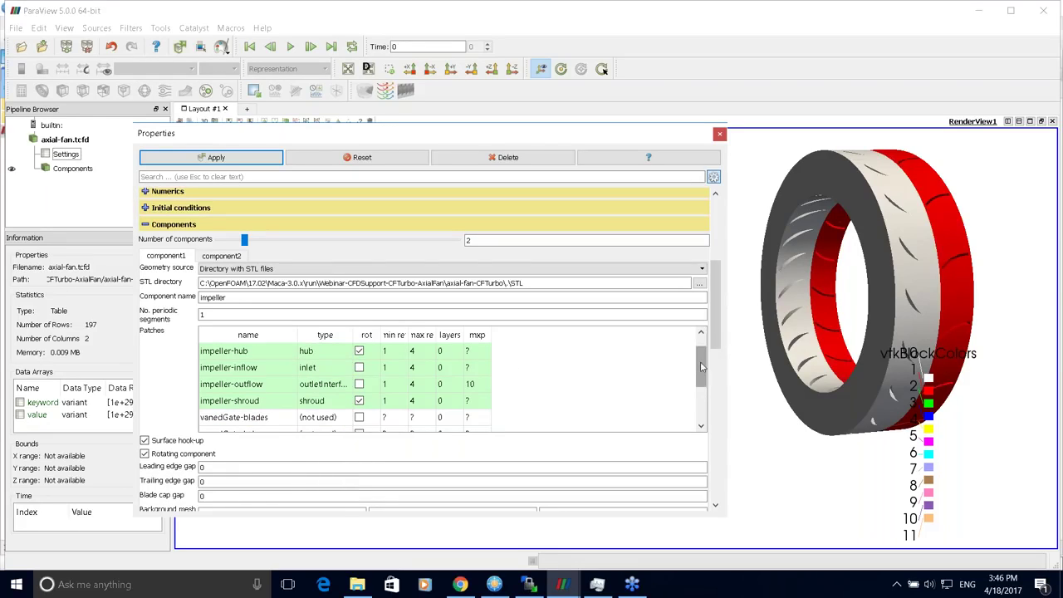
# - Keep outletInterface as the type of impeller-outflow and widen the type column to read the available patch types
pyautogui.click(324, 383)
pyautogui.click(323, 383)
pyautogui.scroll(-3, 349, 480)
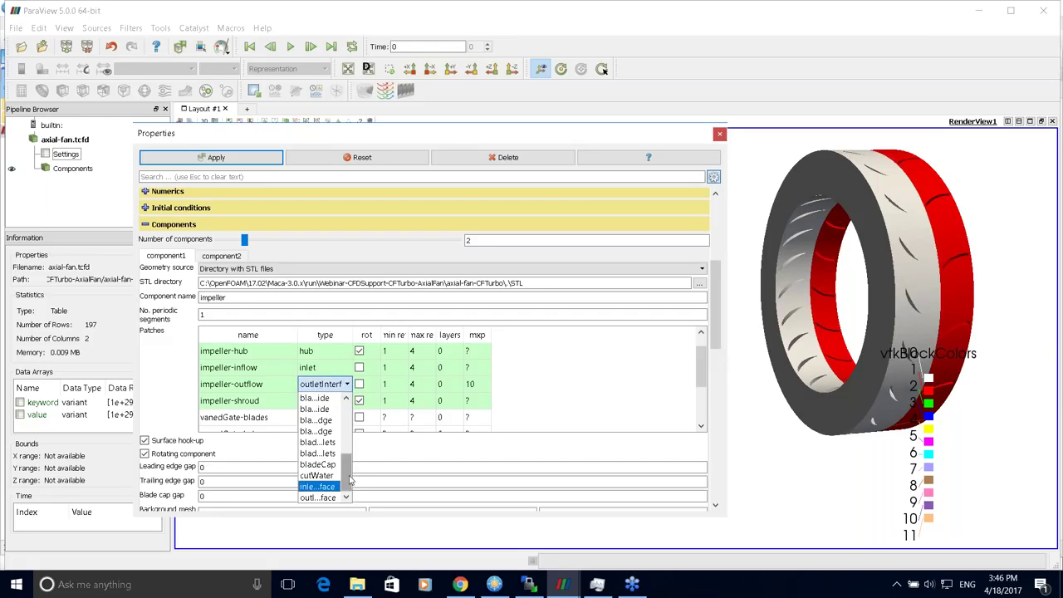
pyautogui.click(317, 497)
pyautogui.click(368, 392)
pyautogui.click(368, 390)
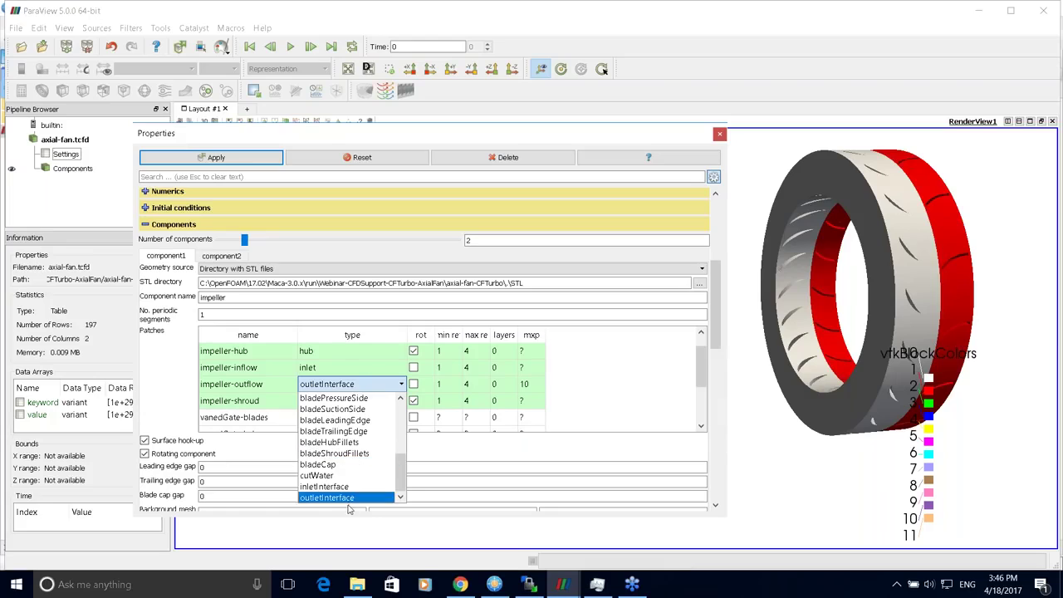
pyautogui.click(365, 370)
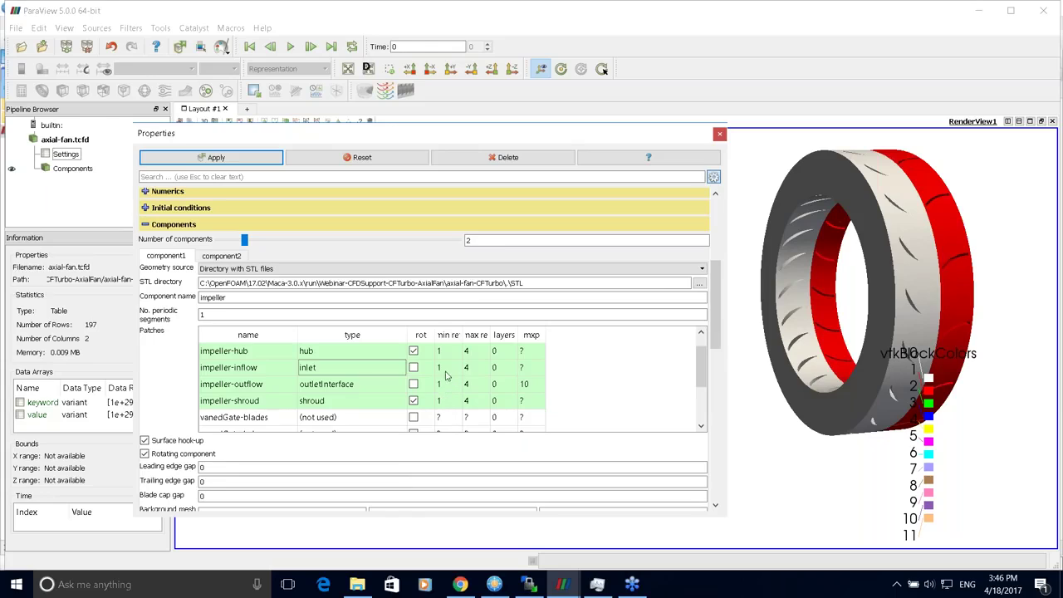
# - Widen the minimum and maximum refinement columns, and inspect the mxp value of the impeller-outflow patch
pyautogui.moveTo(460, 333); pyautogui.dragTo(522, 333)
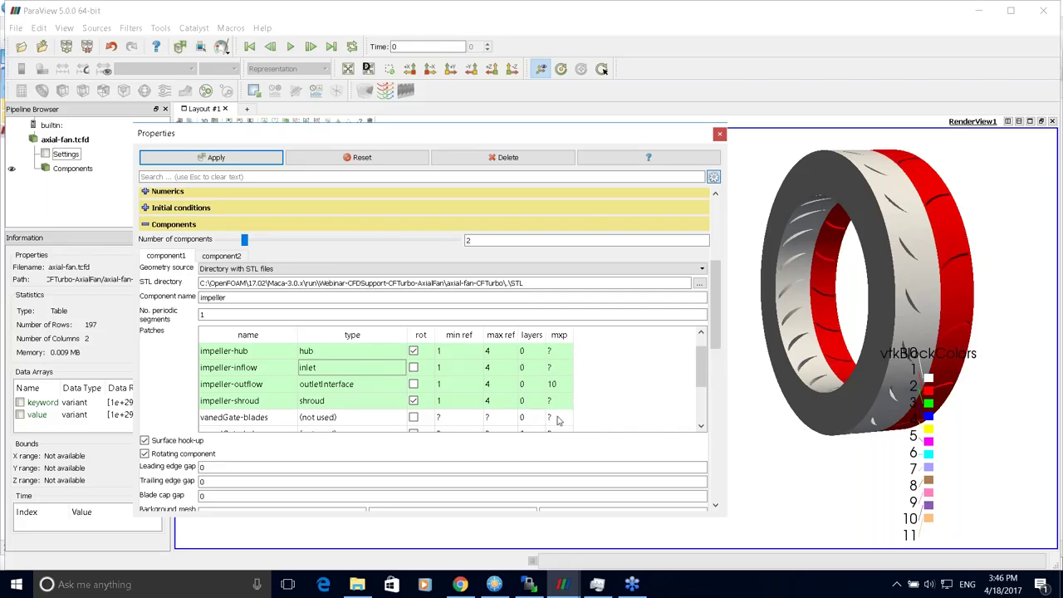
pyautogui.scroll(-1, 618, 355)
pyautogui.scroll(1, 633, 358)
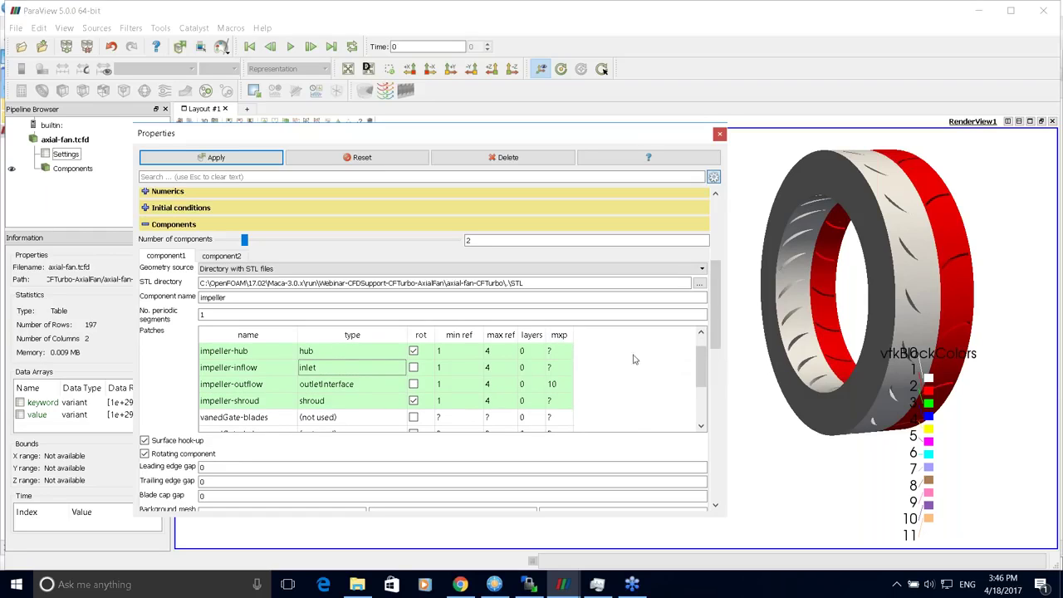
pyautogui.doubleClick(564, 385)
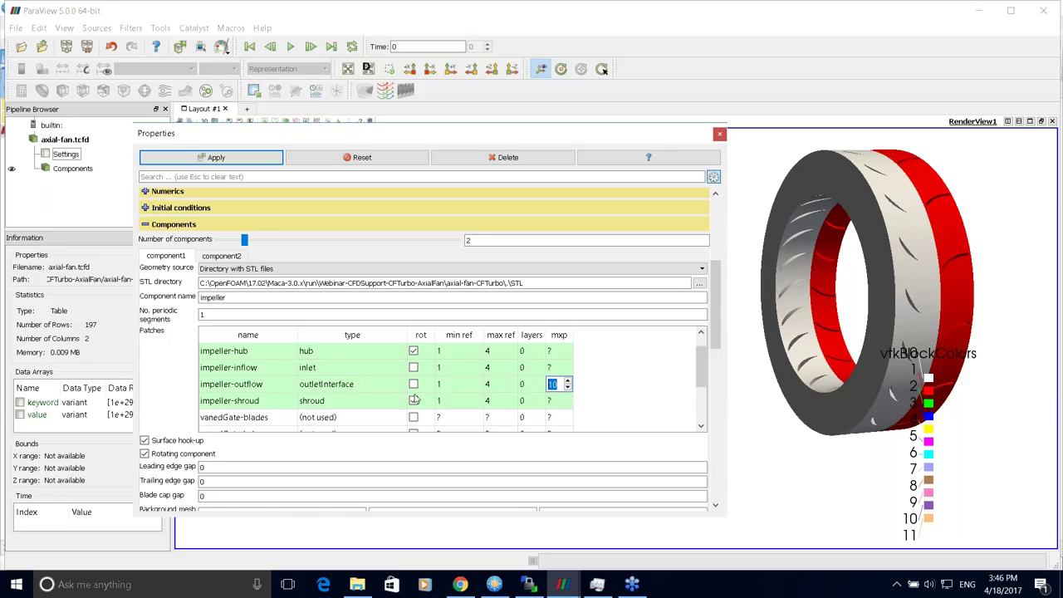
pyautogui.click(599, 392)
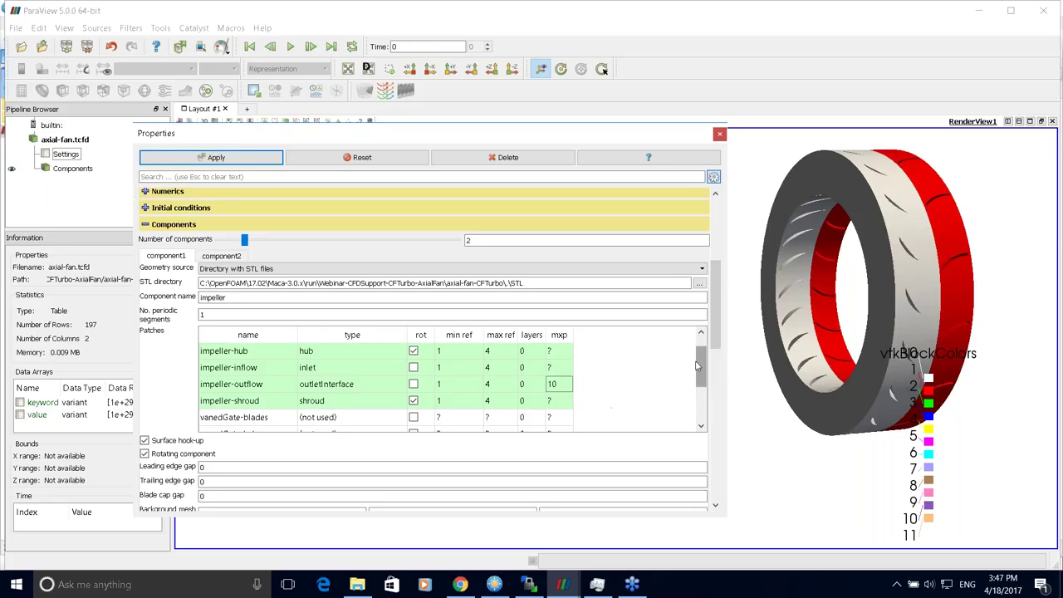
# - Look over the stator's settings in component2, and return to component1 to view the component map
pyautogui.scroll(-1, 201, 276)
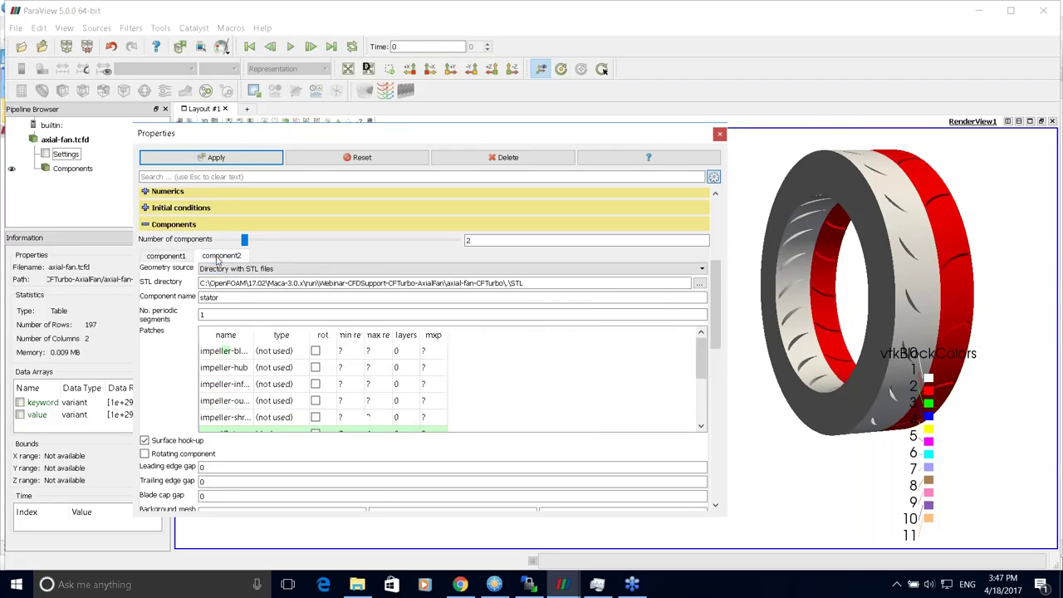
pyautogui.scroll(1, 202, 277)
pyautogui.scroll(-1, 712, 336)
pyautogui.scroll(-10, 712, 337)
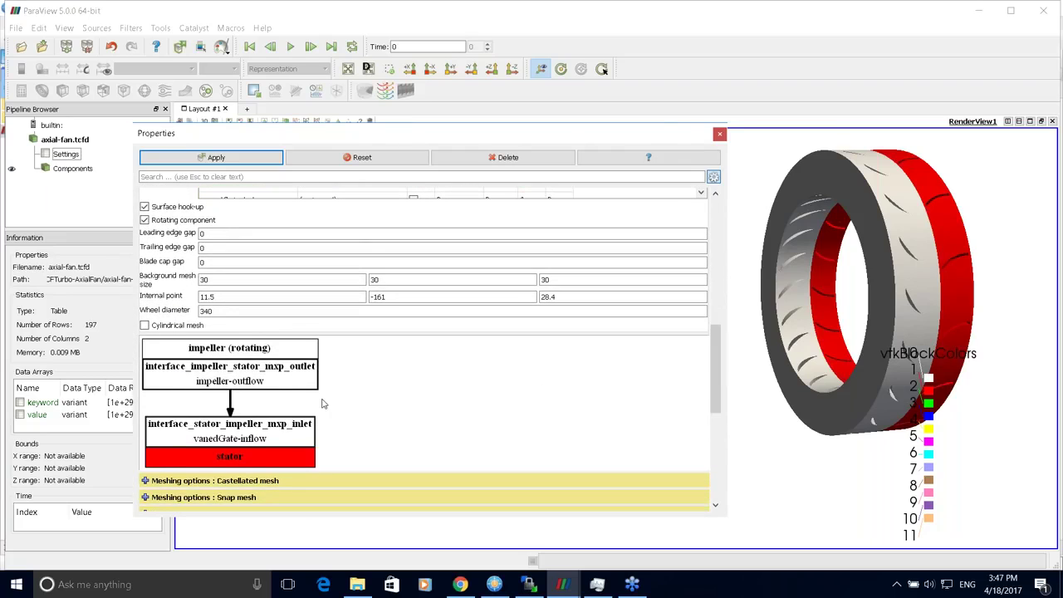
# - Open the component map in its own window and place it beside component1's patch table
pyautogui.doubleClick(323, 404)
pyautogui.moveTo(414, 143); pyautogui.dragTo(351, 137)
pyautogui.moveTo(737, 150); pyautogui.dragTo(754, 205)
pyautogui.moveTo(650, 386); pyautogui.dragTo(654, 318)
# - Try connecting the impeller-outflow interface to component Co1, and restore its connection to Co2
pyautogui.click(258, 345)
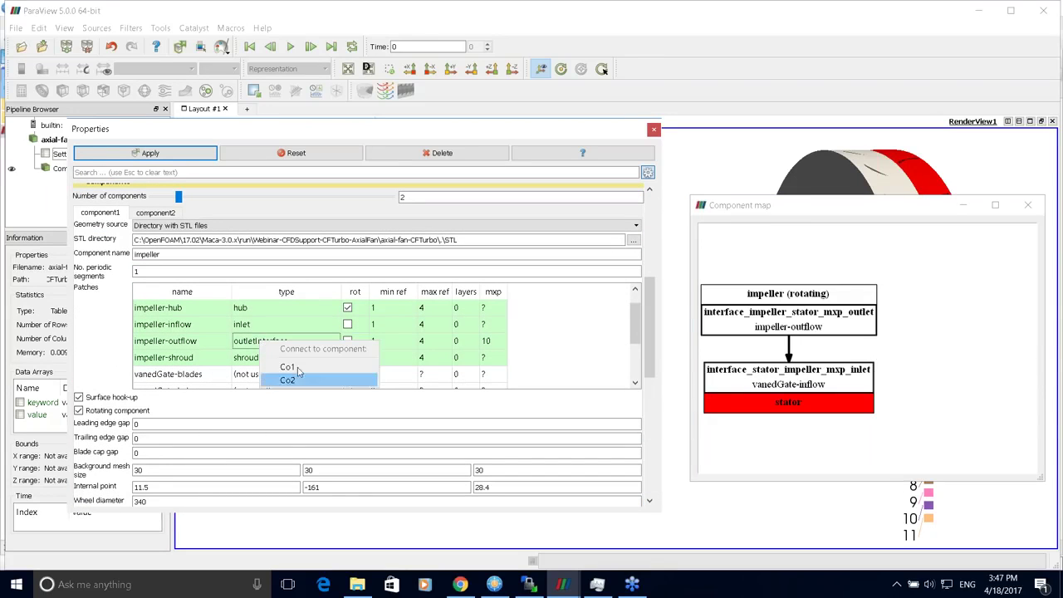
pyautogui.click(287, 366)
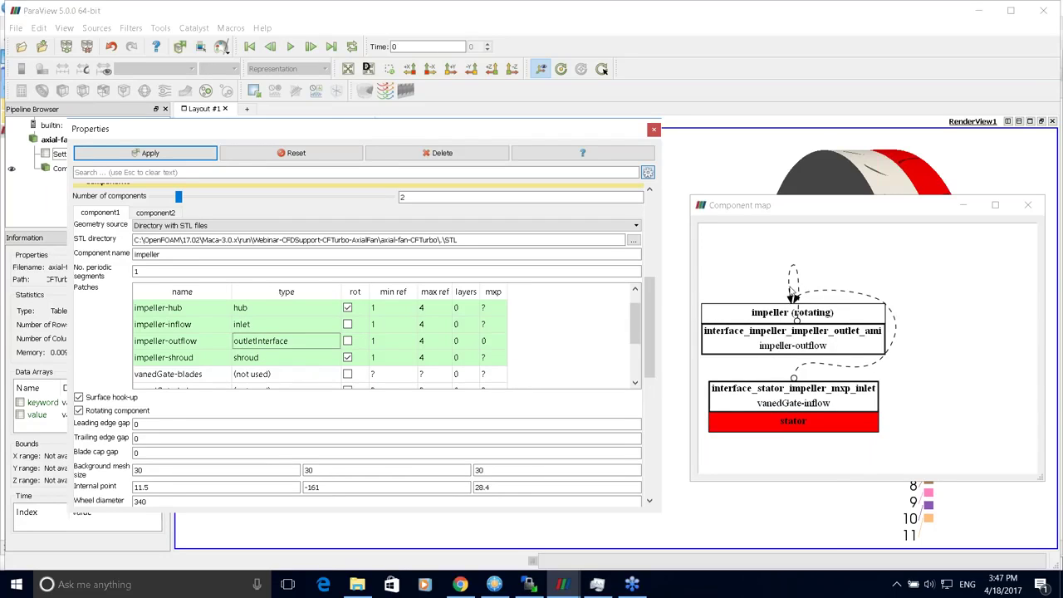
pyautogui.click(307, 343)
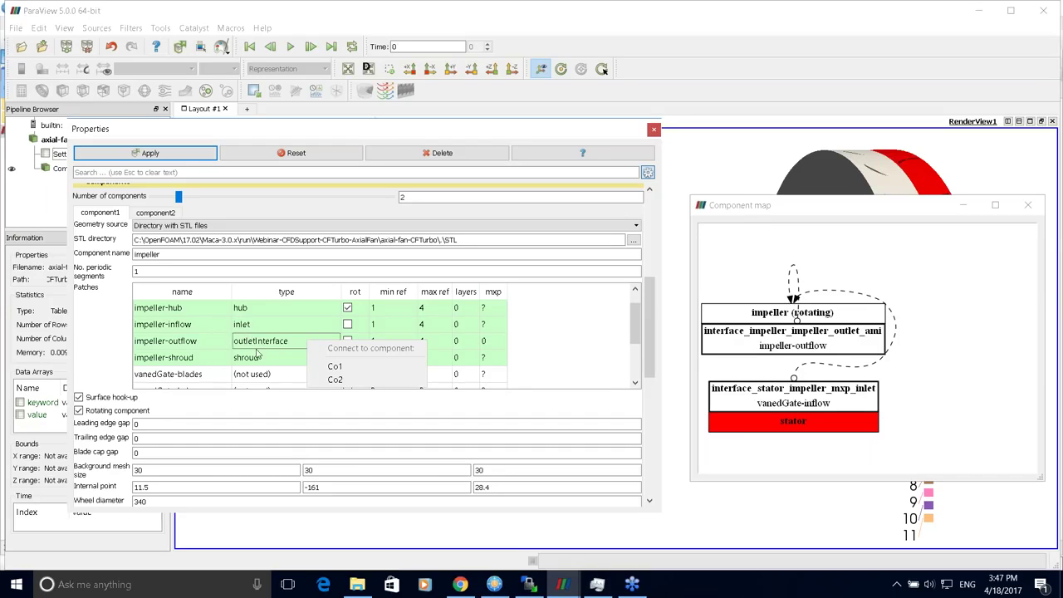
pyautogui.click(335, 379)
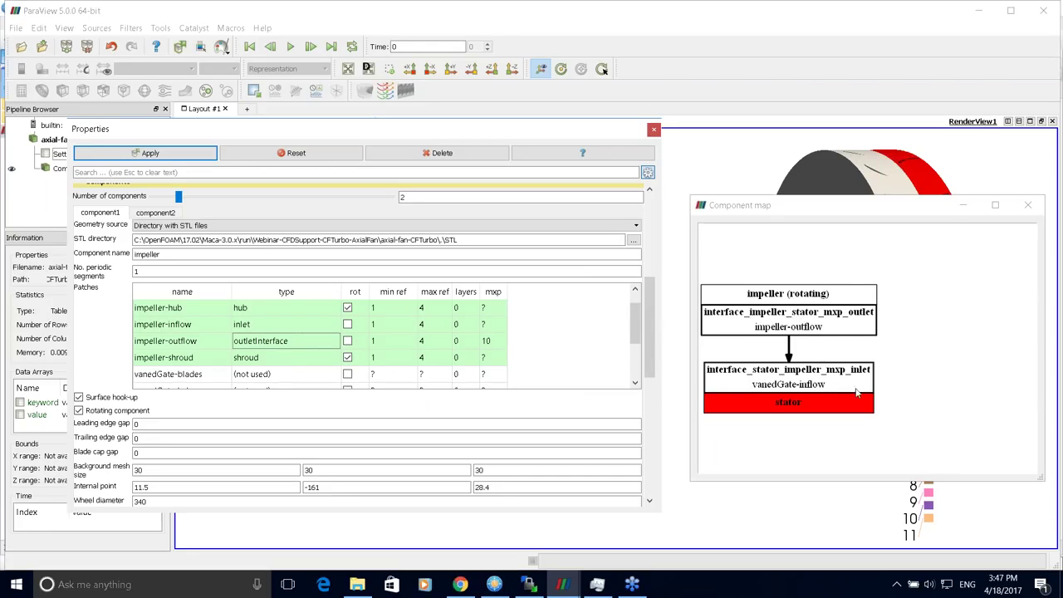
# - Close the separate component map and inspect the impeller's background mesh size and internal point coordinates
pyautogui.click(1027, 205)
pyautogui.moveTo(634, 332); pyautogui.dragTo(649, 348)
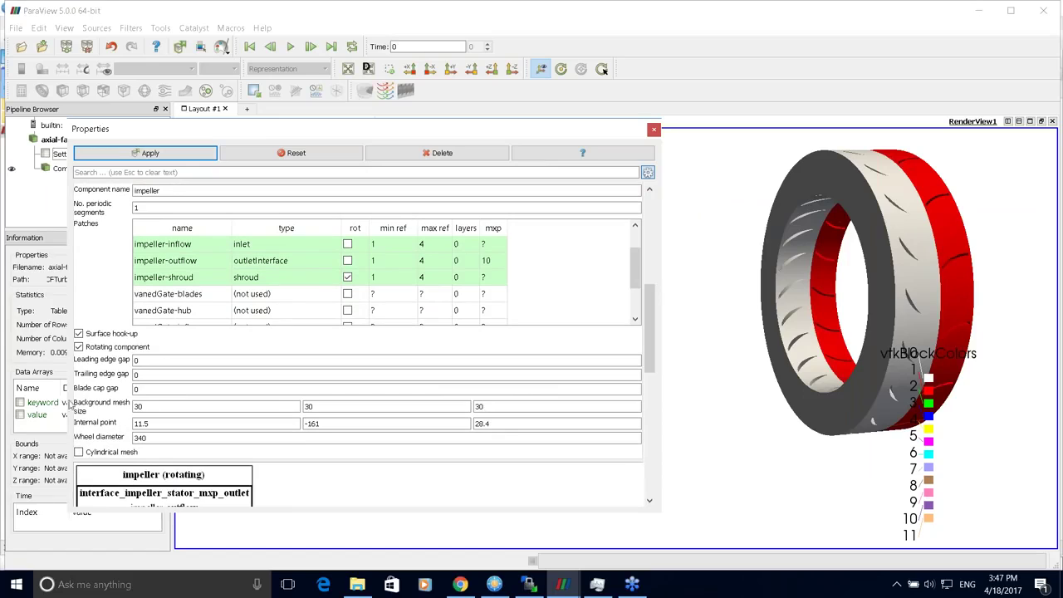
pyautogui.doubleClick(138, 406)
pyautogui.press('Tab')
pyautogui.press('Tab')
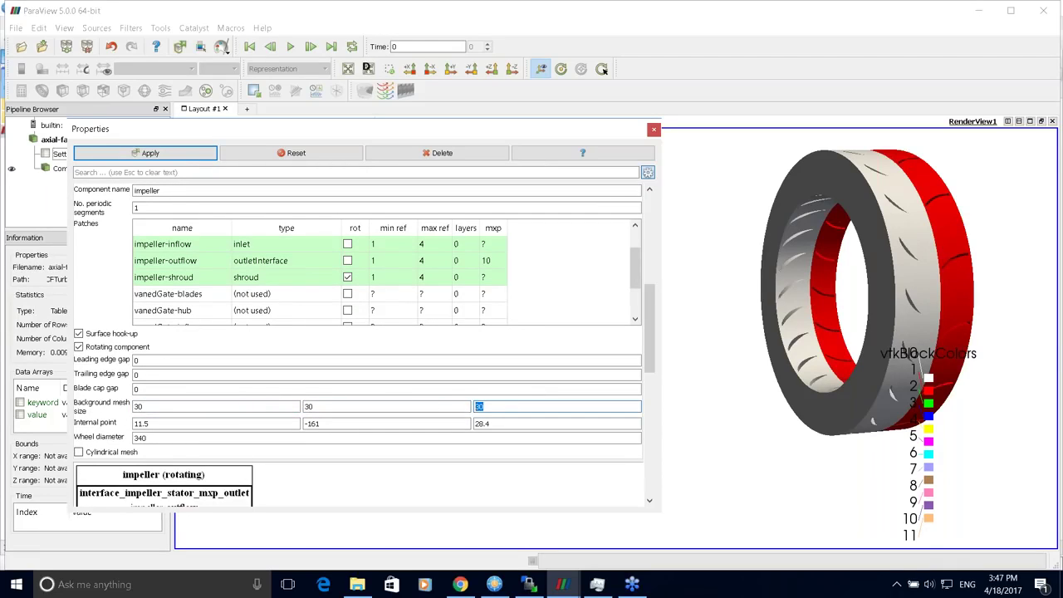
pyautogui.scroll(-2, 365, 345)
pyautogui.click(143, 370)
pyautogui.click(322, 370)
pyautogui.click(497, 371)
pyautogui.click(498, 371)
pyautogui.scroll(-1, 652, 366)
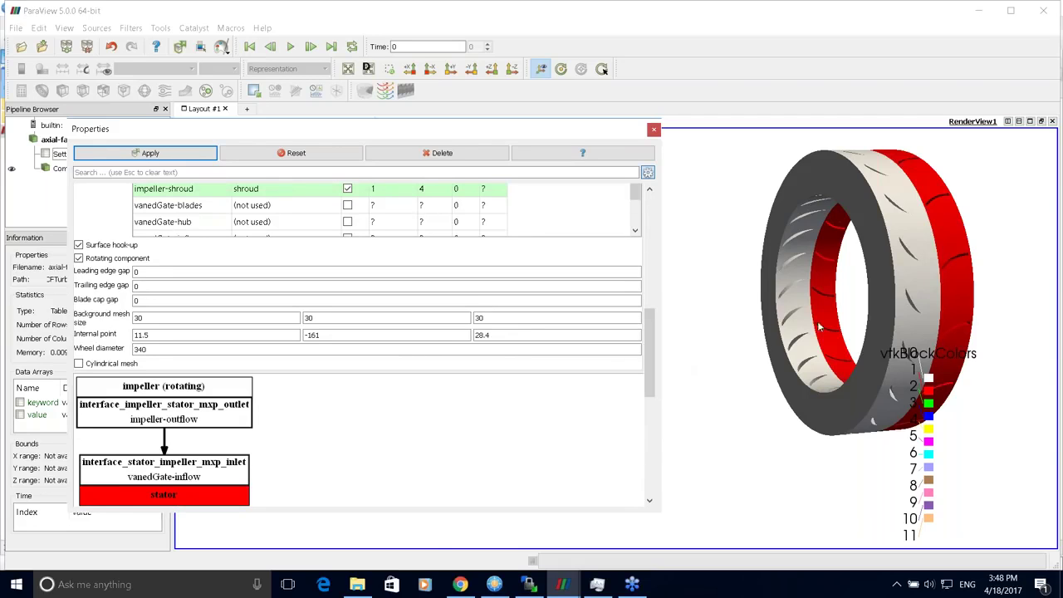
# - Look over the component map and collapsed meshing options, and expand the Post-processing group to examine the efficiency probes
pyautogui.scroll(-2, 647, 358)
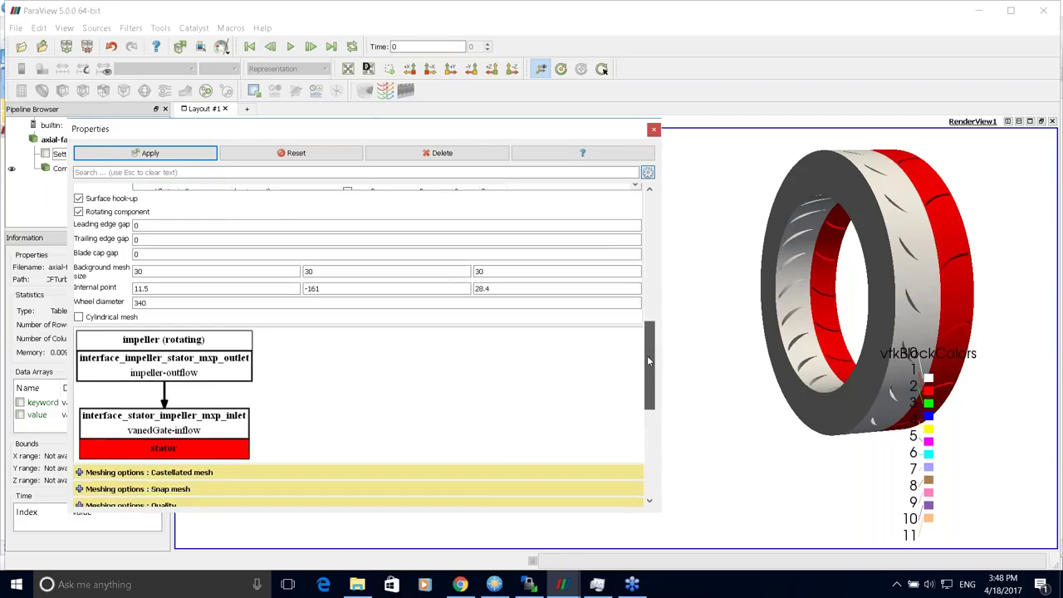
pyautogui.scroll(4, 646, 363)
pyautogui.scroll(-7, 374, 361)
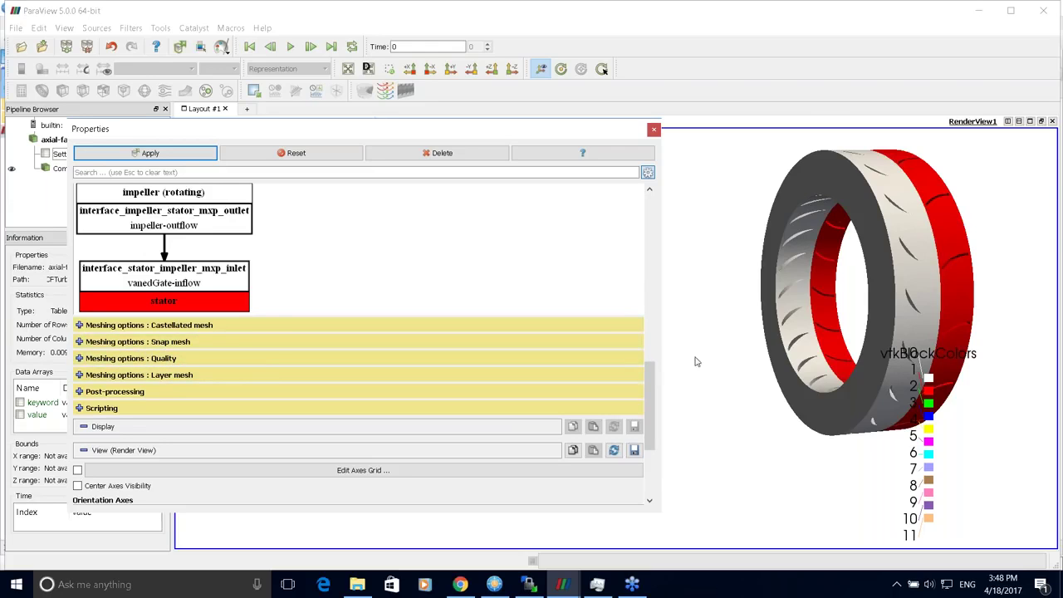
pyautogui.scroll(2, 653, 384)
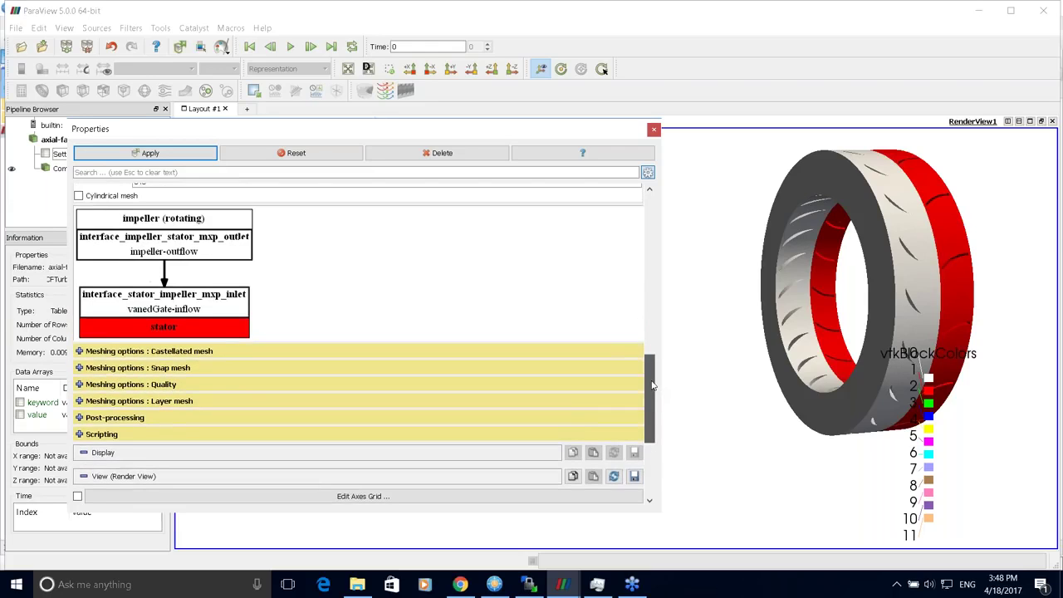
pyautogui.scroll(-5, 652, 385)
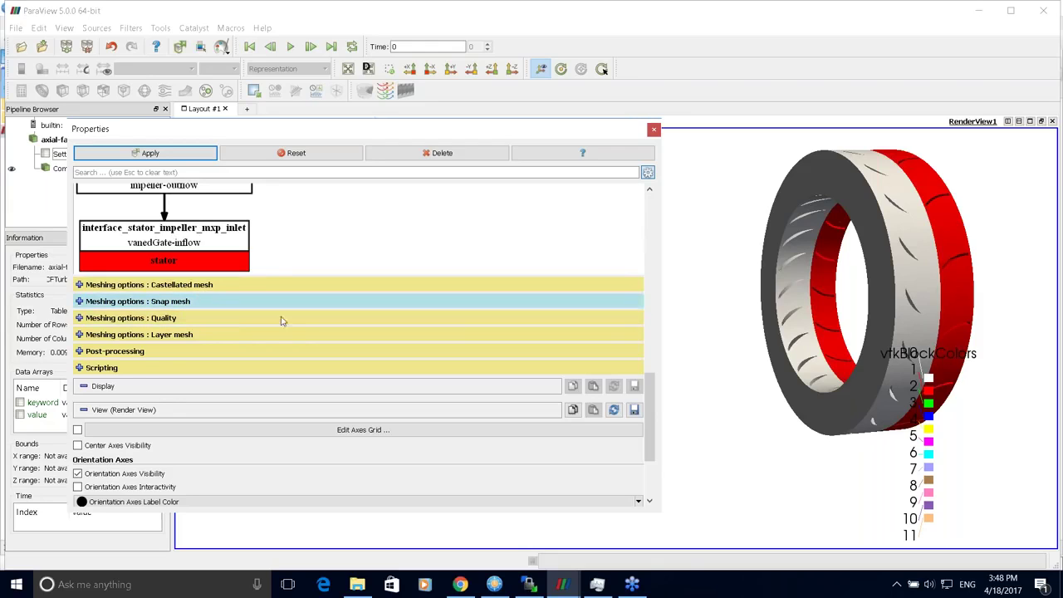
pyautogui.scroll(-1, 649, 405)
pyautogui.scroll(-1, 650, 405)
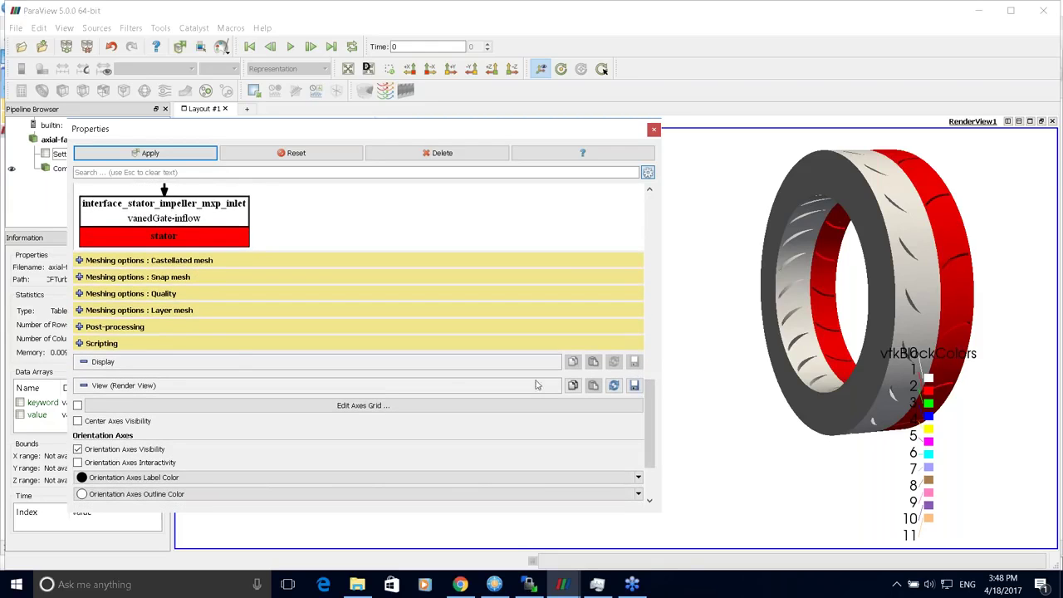
pyautogui.click(79, 327)
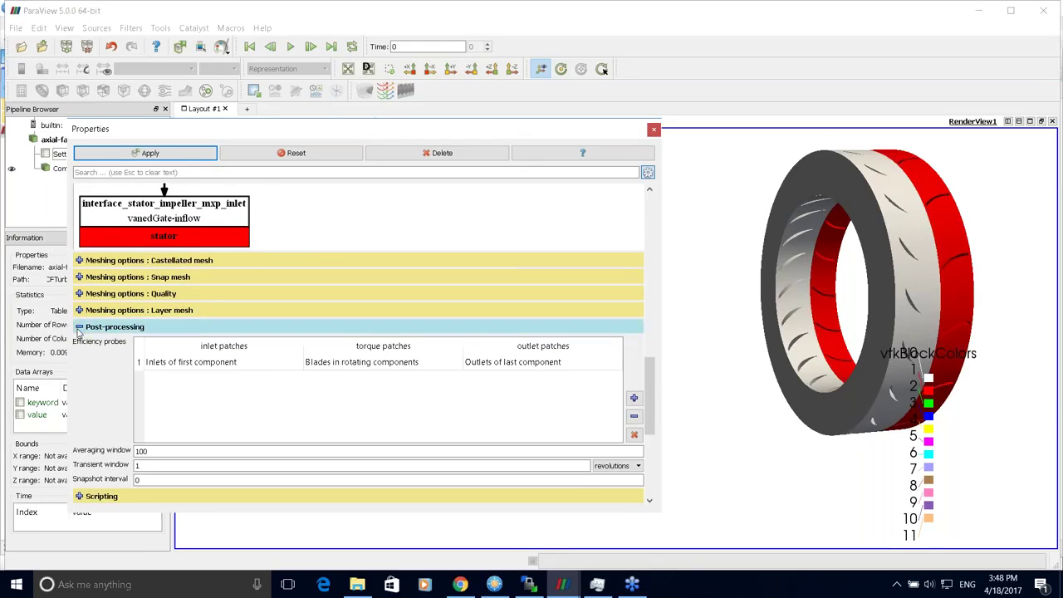
pyautogui.scroll(-2, 651, 399)
pyautogui.moveTo(651, 400); pyautogui.dragTo(651, 403)
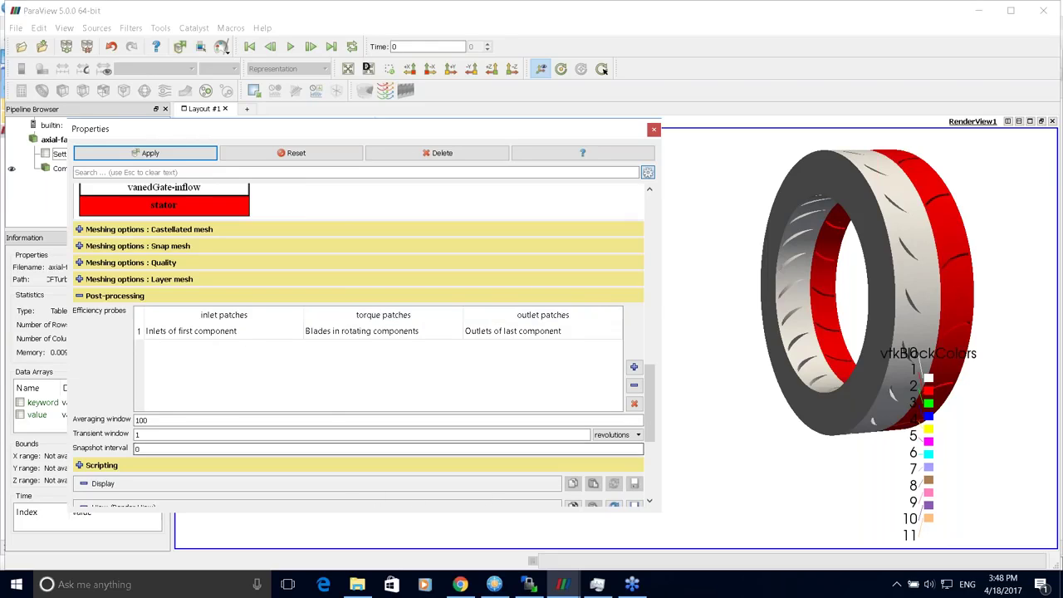
# - Inspect the averaging window setting and read its description, leaving its value as it is
pyautogui.doubleClick(157, 421)
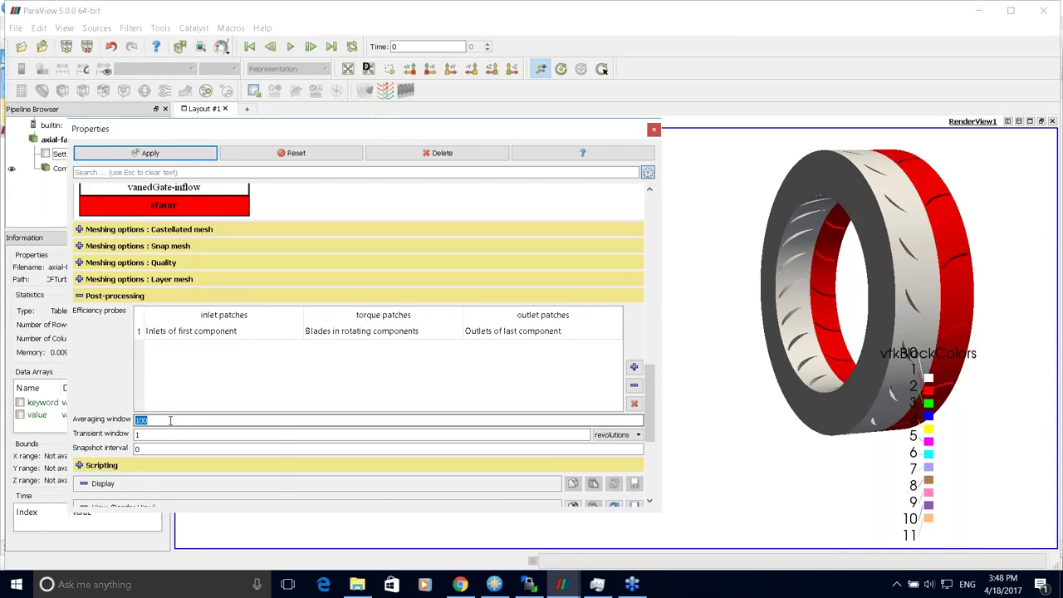
pyautogui.click(211, 423)
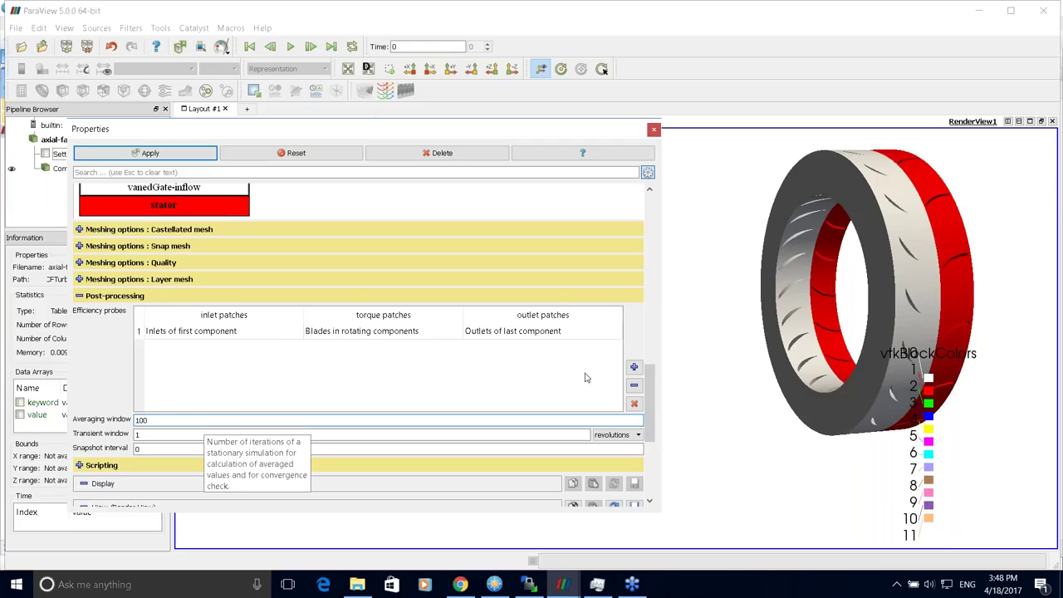
pyautogui.scroll(-2, 650, 411)
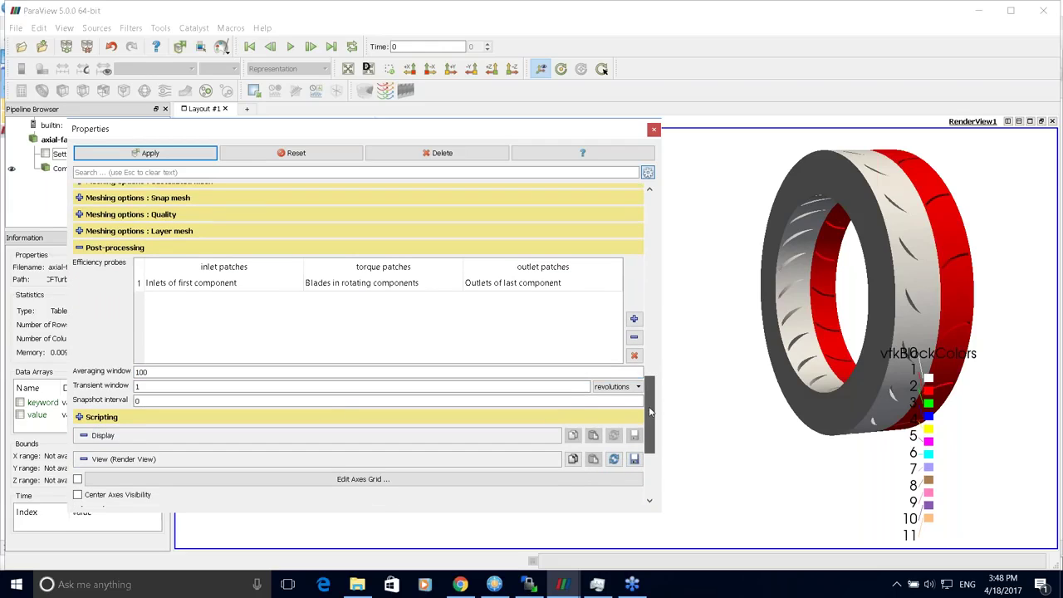